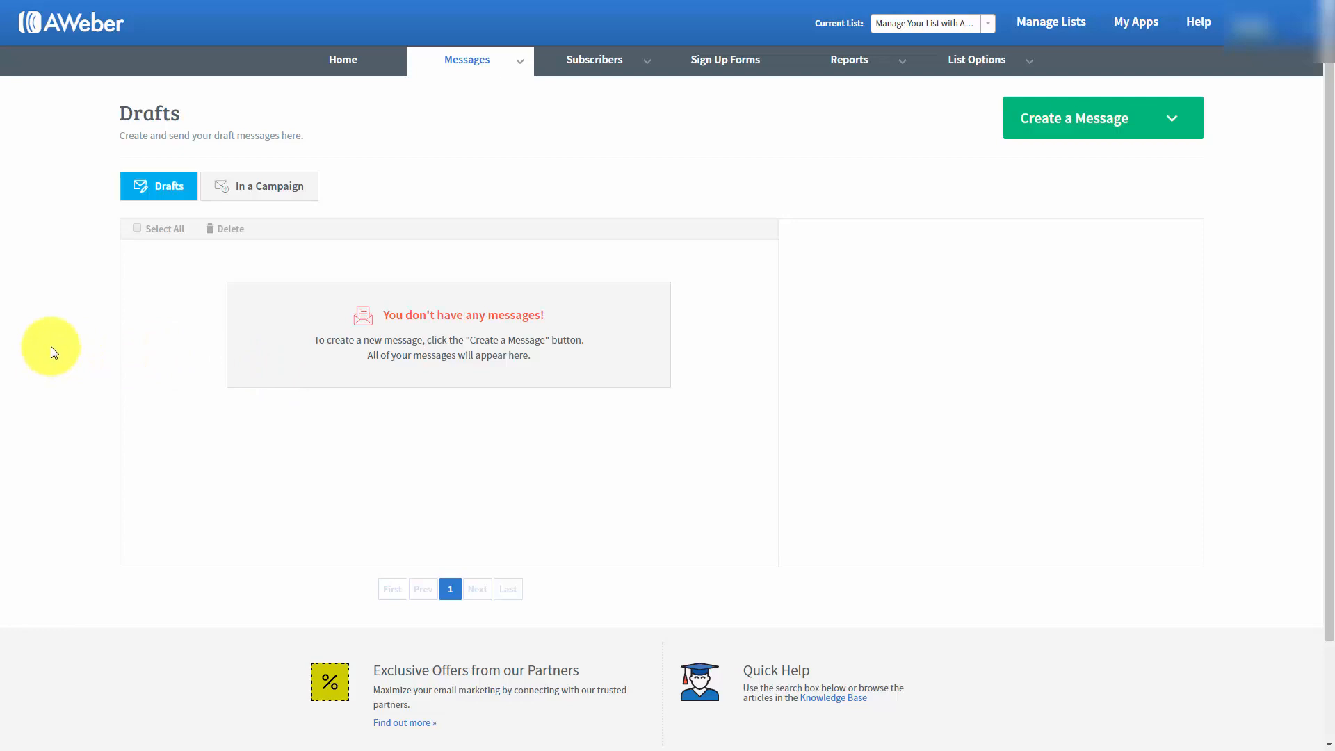
Create a new message with the Drag & Drop Email Builder.
click(1176, 124)
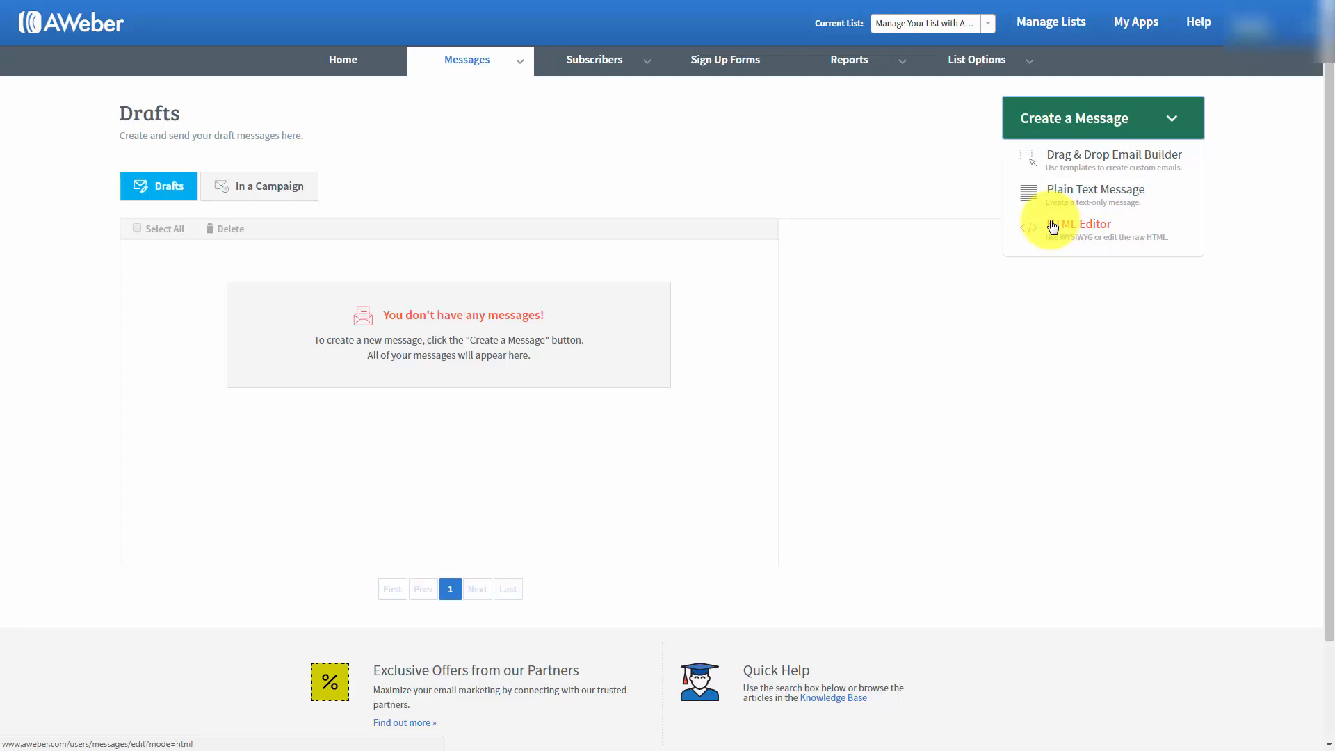
click(1081, 160)
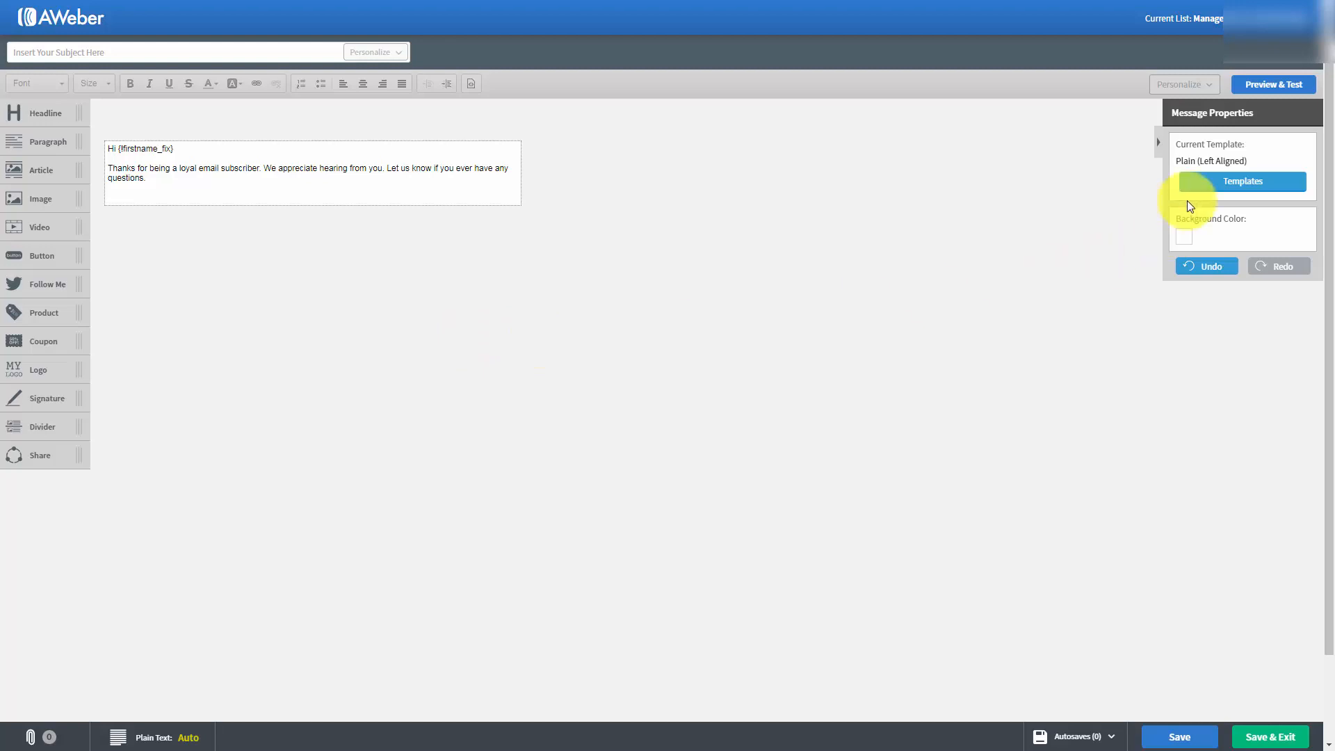
Browse the message templates, compare the Plain template's two alignments, and keep the left-aligned variant.
click(1230, 183)
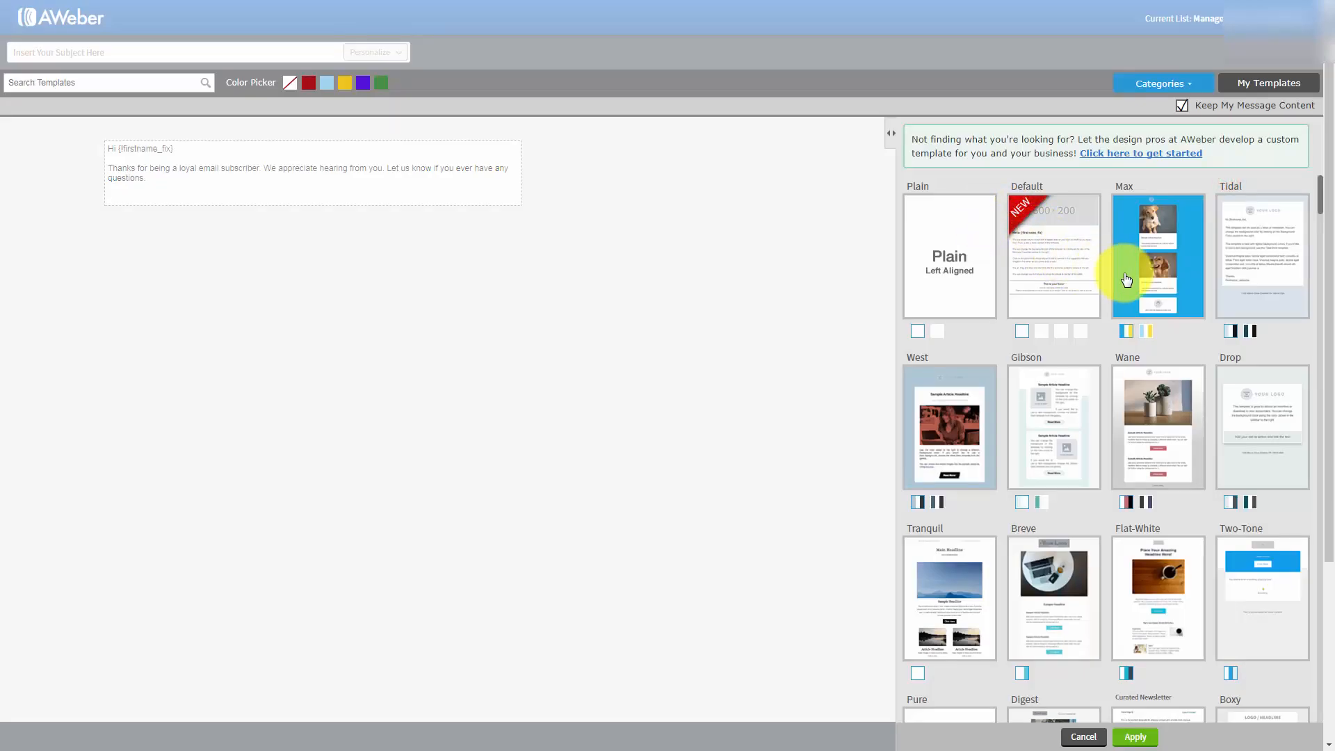
scroll(1119, 281, down, 3)
scroll(1119, 288, down, 6)
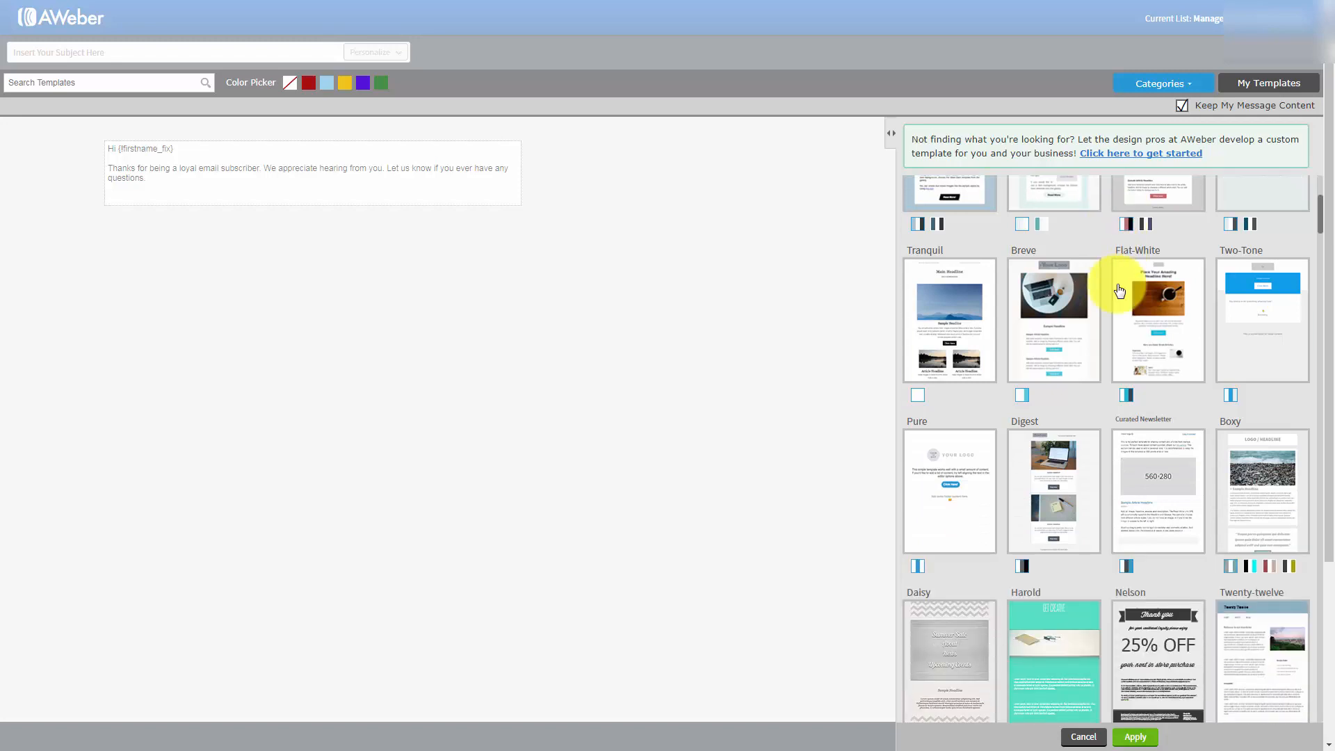
scroll(1112, 290, down, 4)
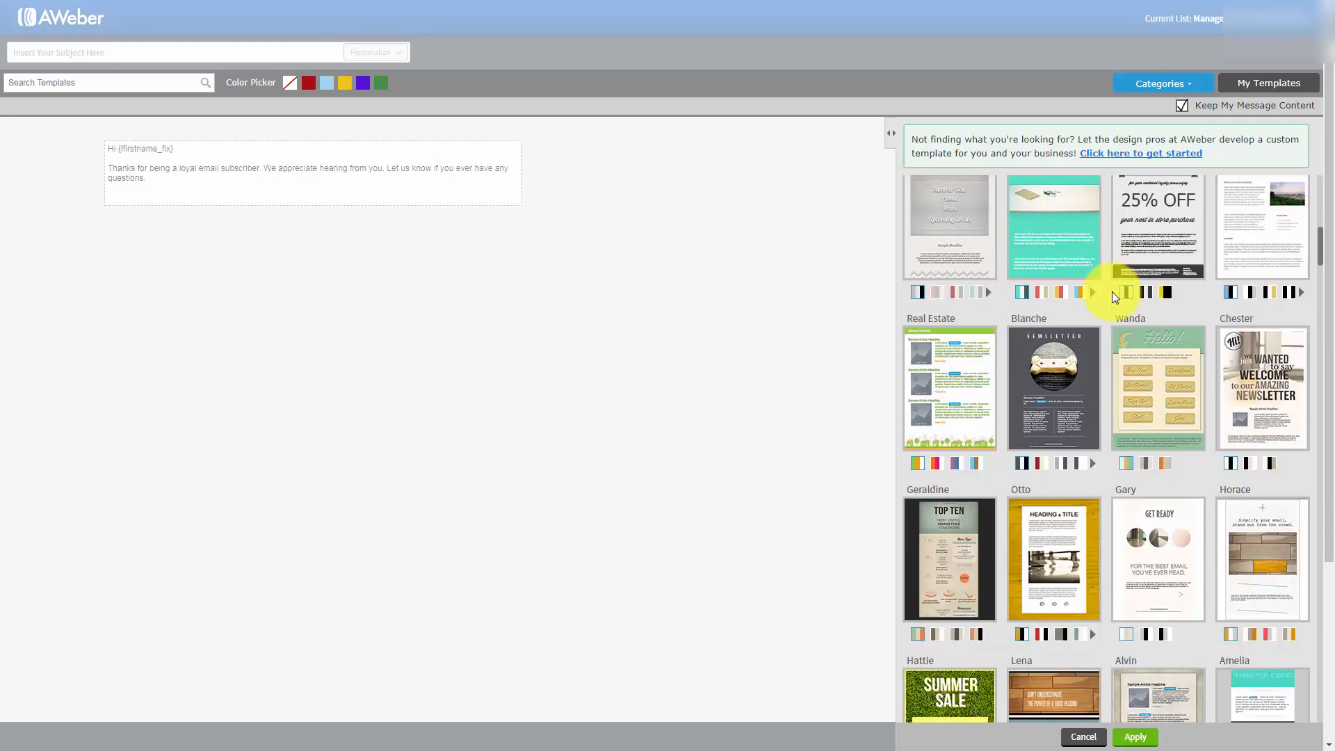
drag(1322, 266, 1320, 182)
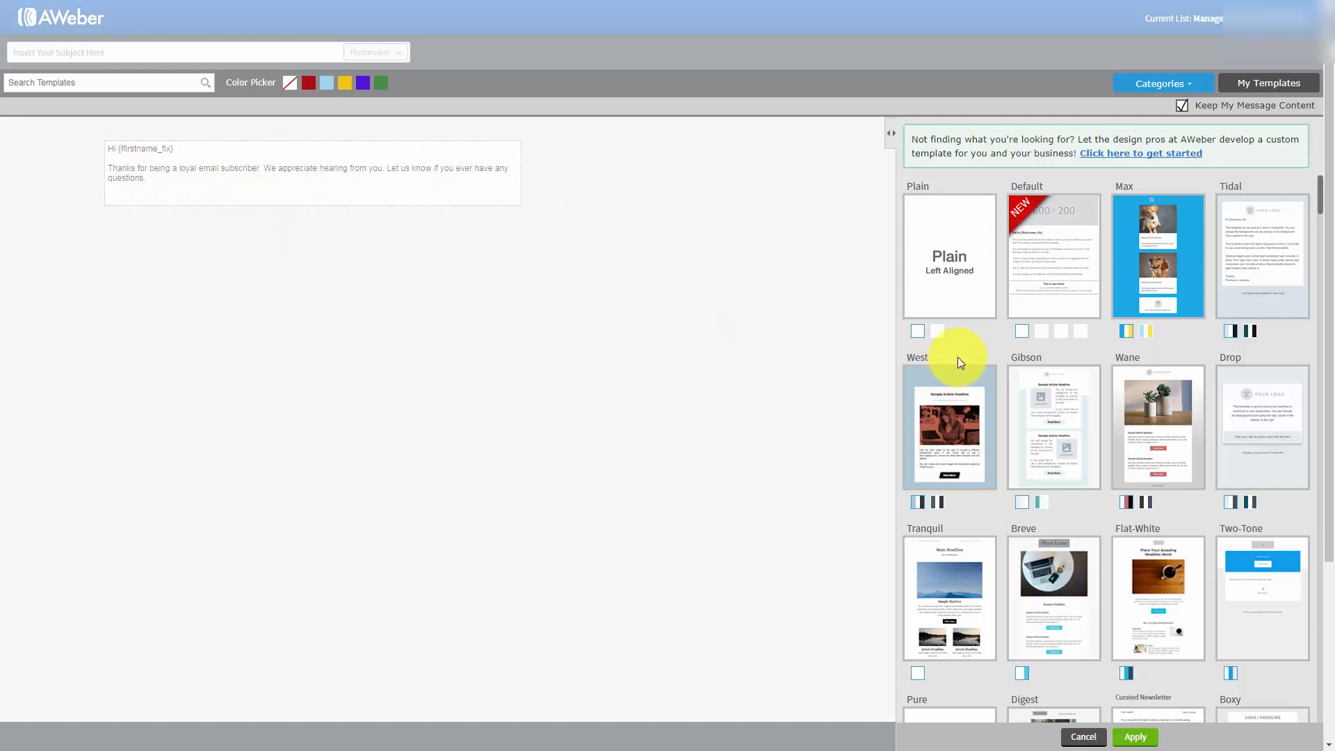
click(937, 331)
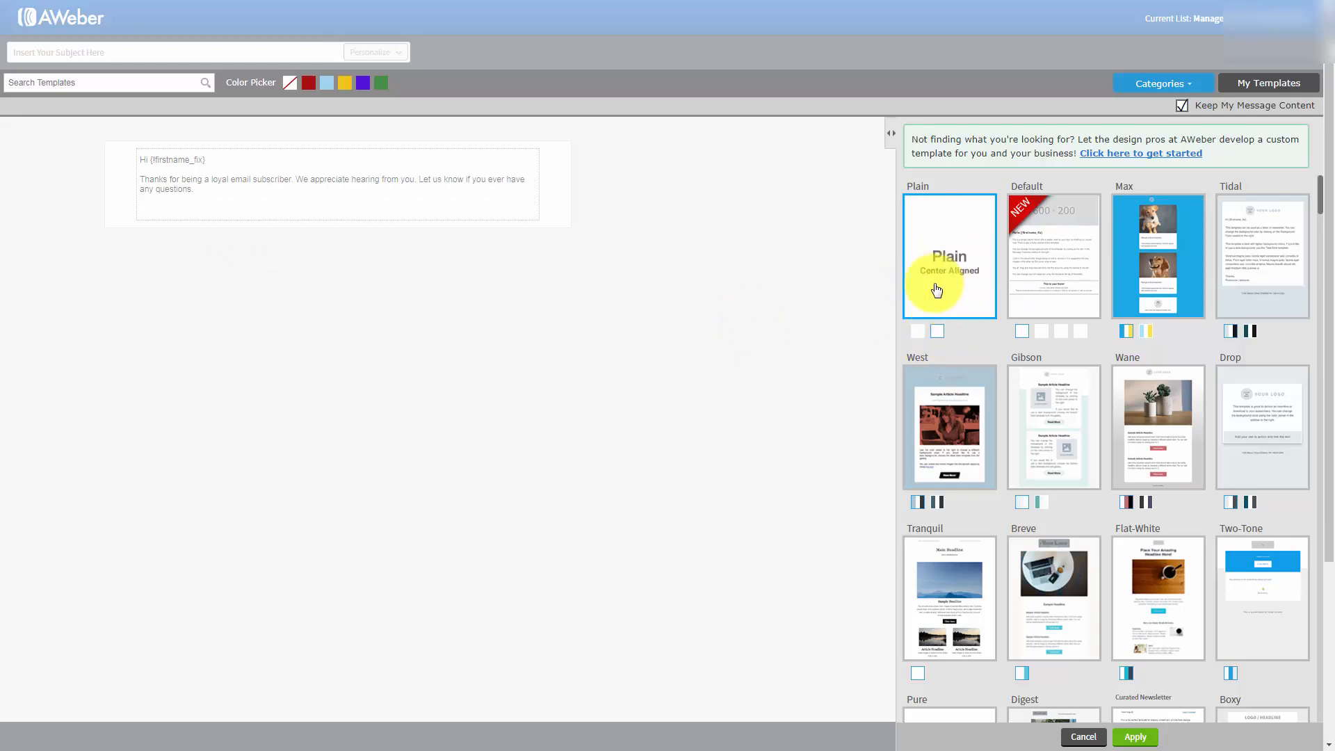
click(916, 333)
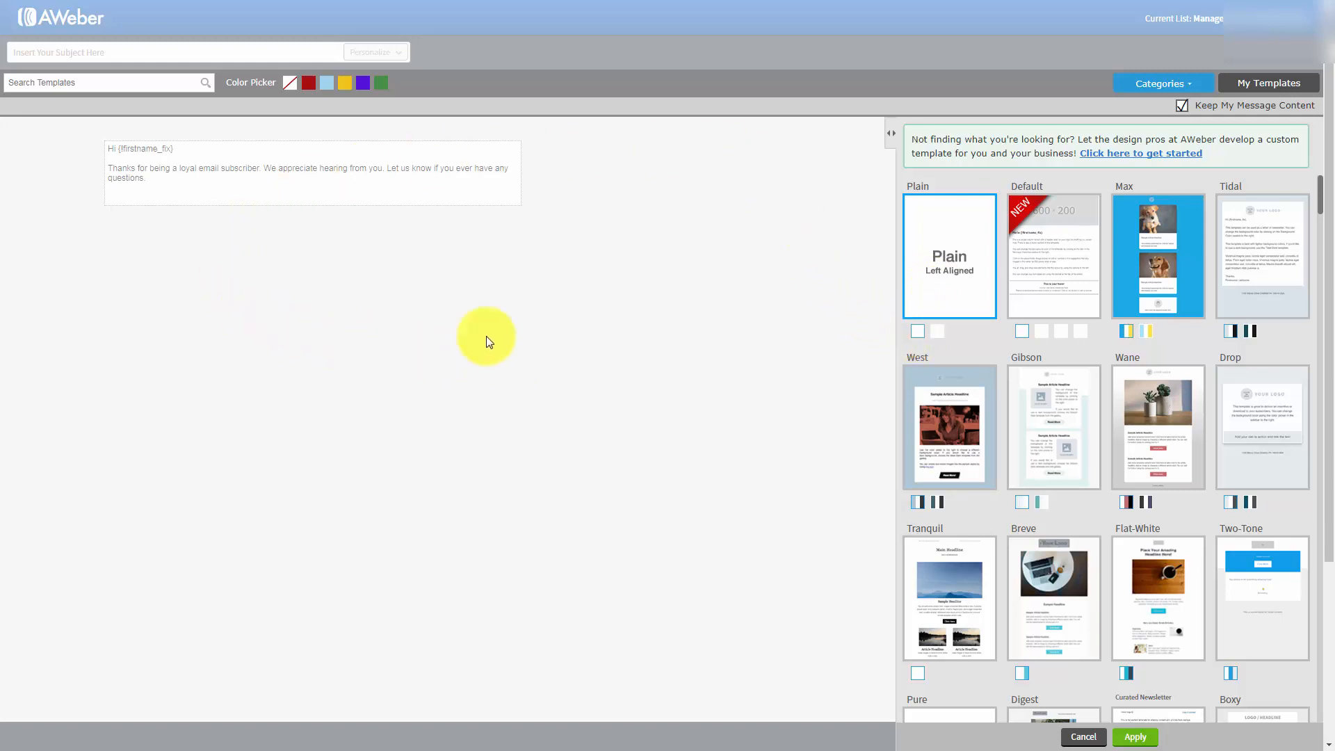
click(452, 308)
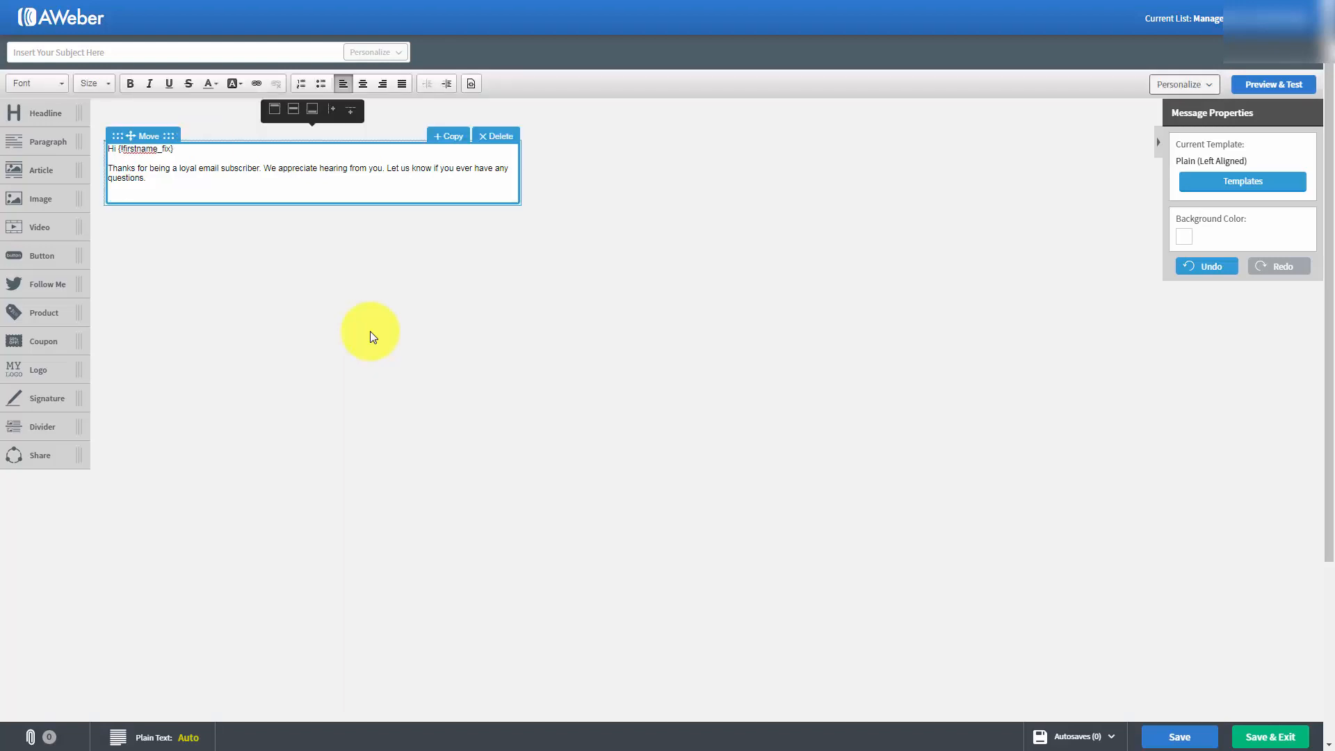
Paste the copied home-business article into the message body, on new lines below the "Hi {!firstname_fix}" greeting.
click(193, 146)
key(Return)
key(Return)
key(Return)
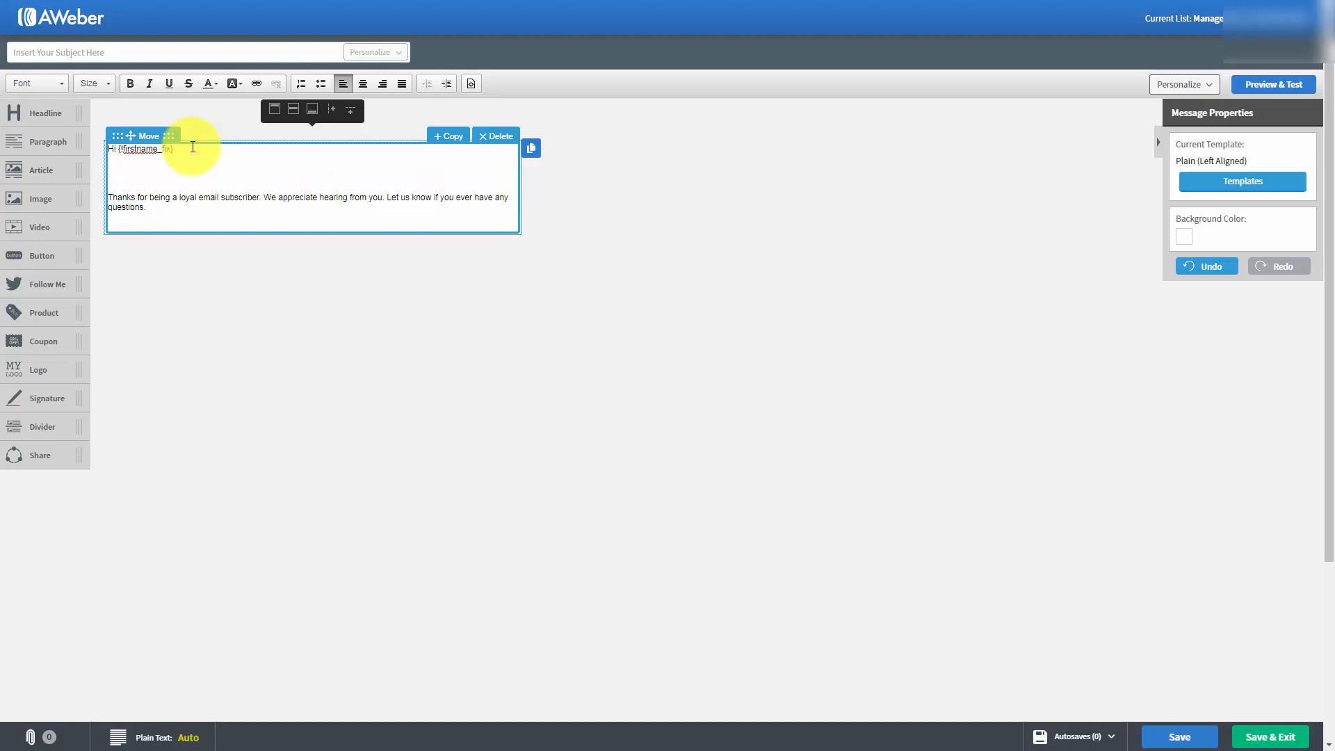
key(ctrl+v)
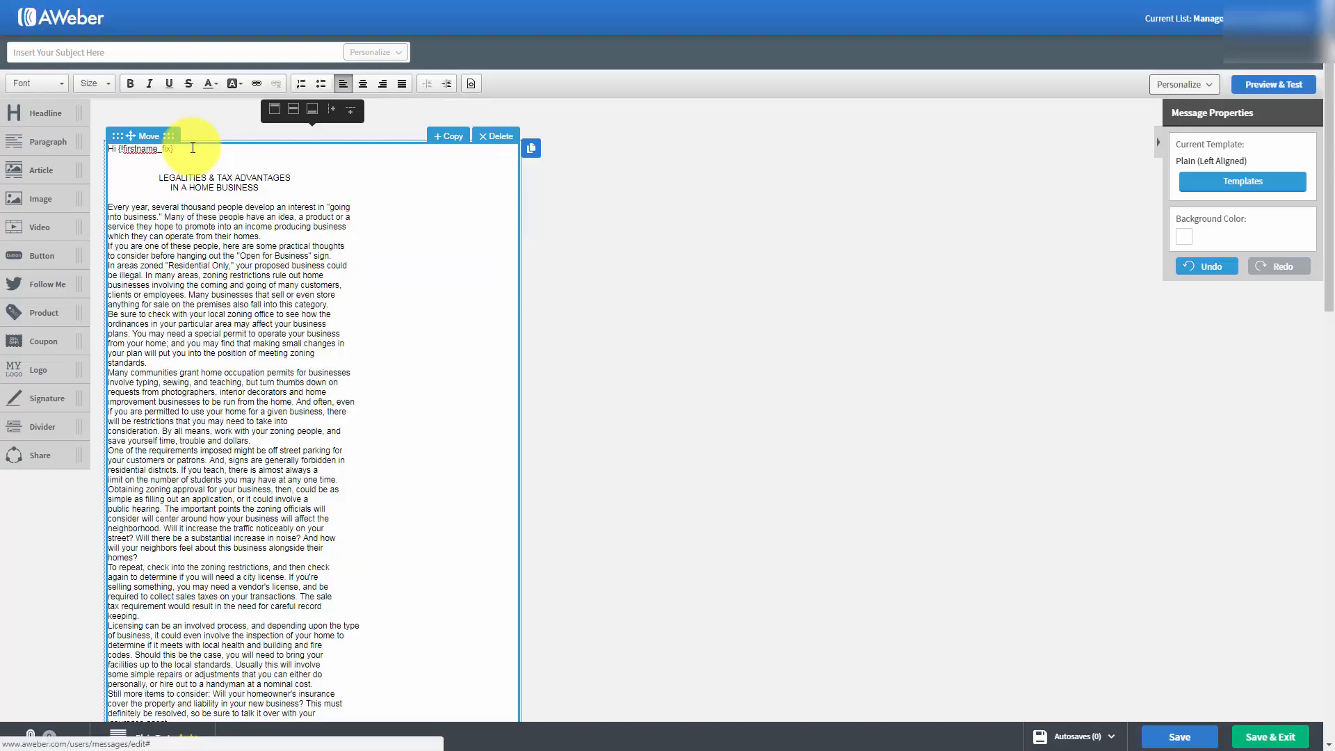
scroll(265, 260, down, 1)
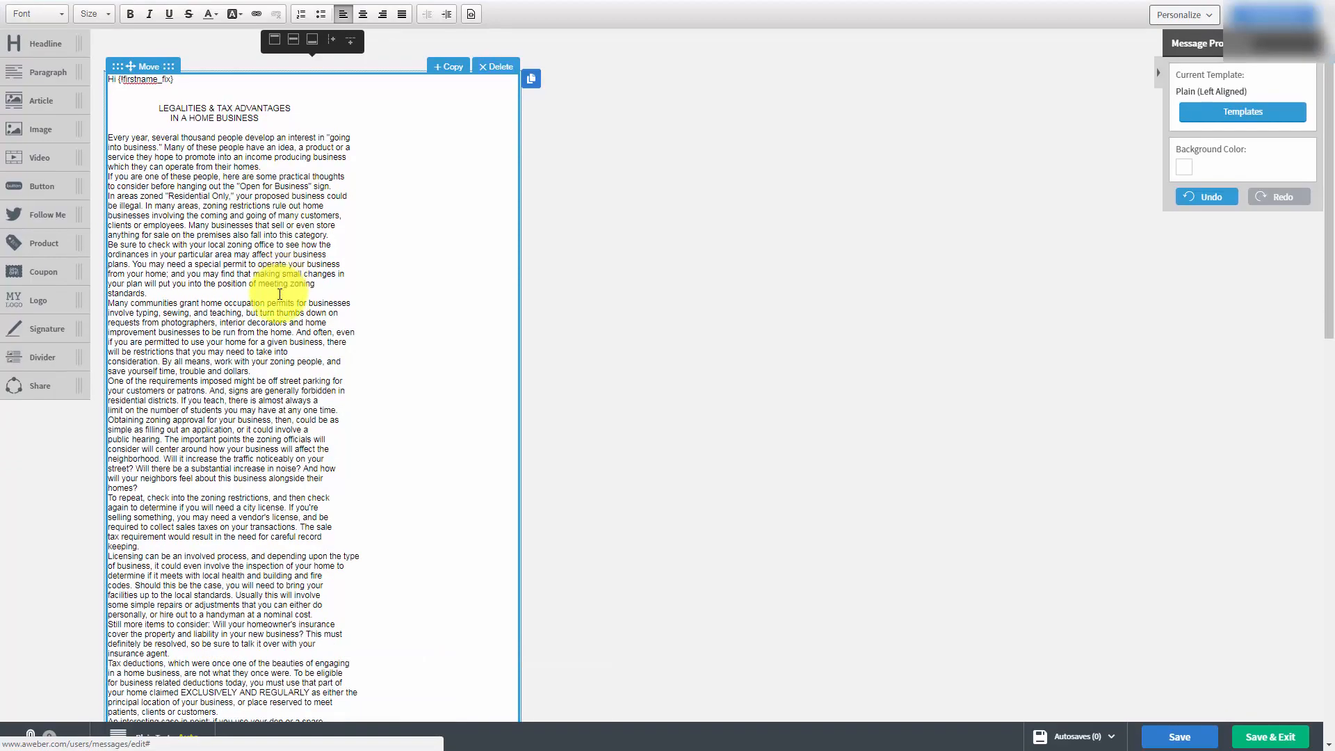
scroll(277, 311, up, 1)
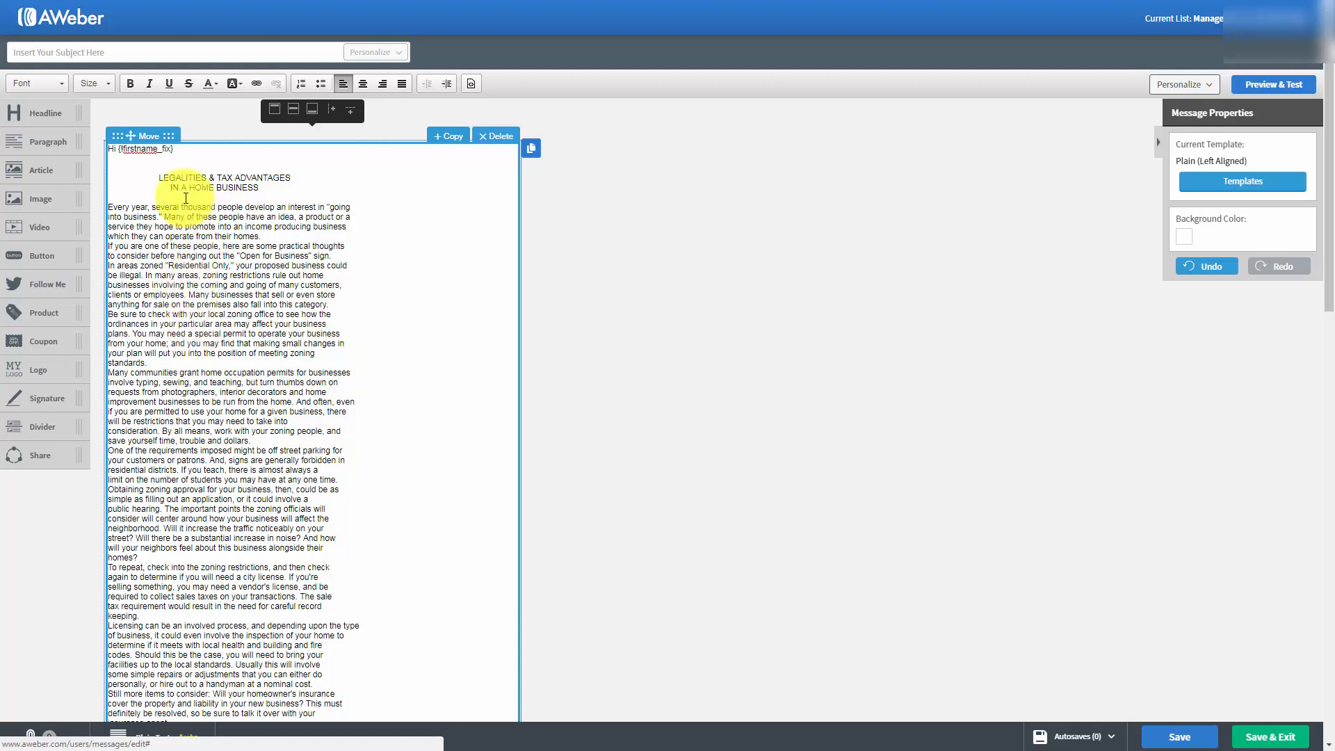
Delete the article's "LEGALITIES & TAX ADVANTAGES IN A HOME BUSINESS" heading and the surplus blank lines around it.
drag(155, 174, 275, 190)
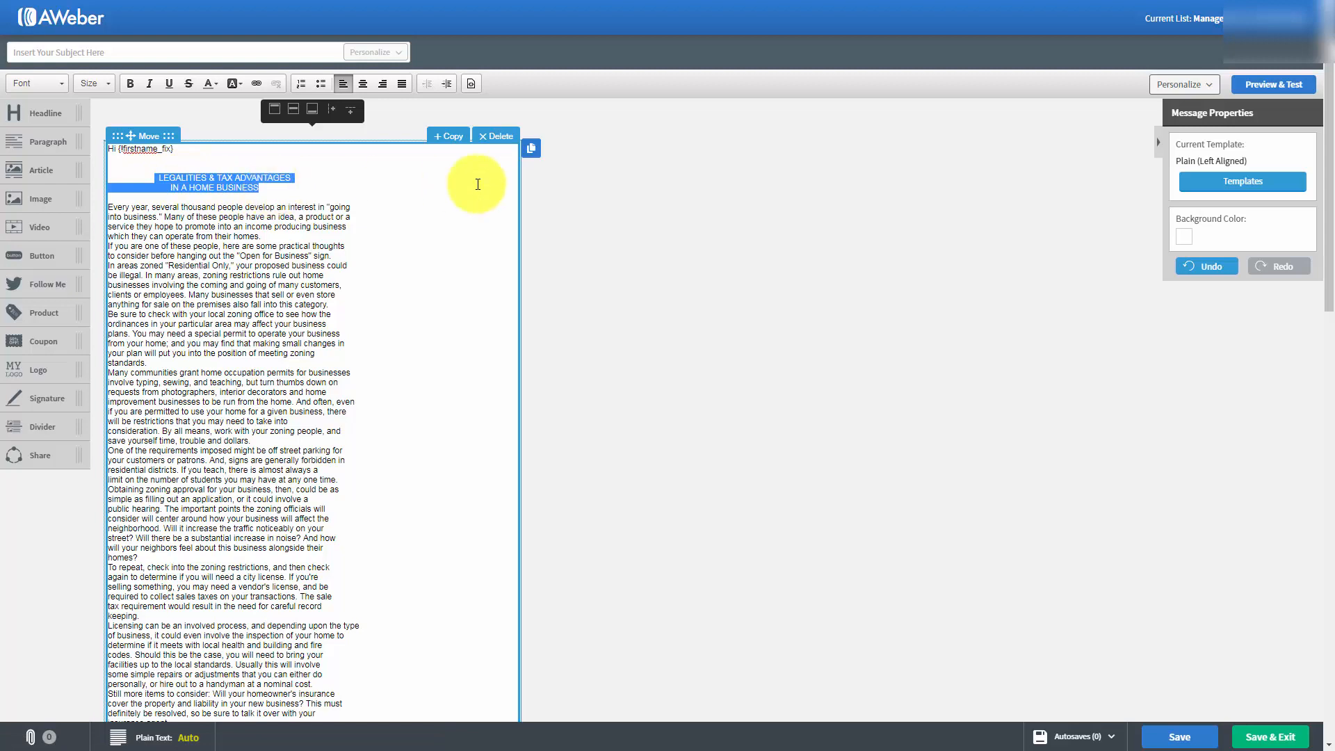
key(Delete)
key(Delete)
key(Delete)
key(Delete)
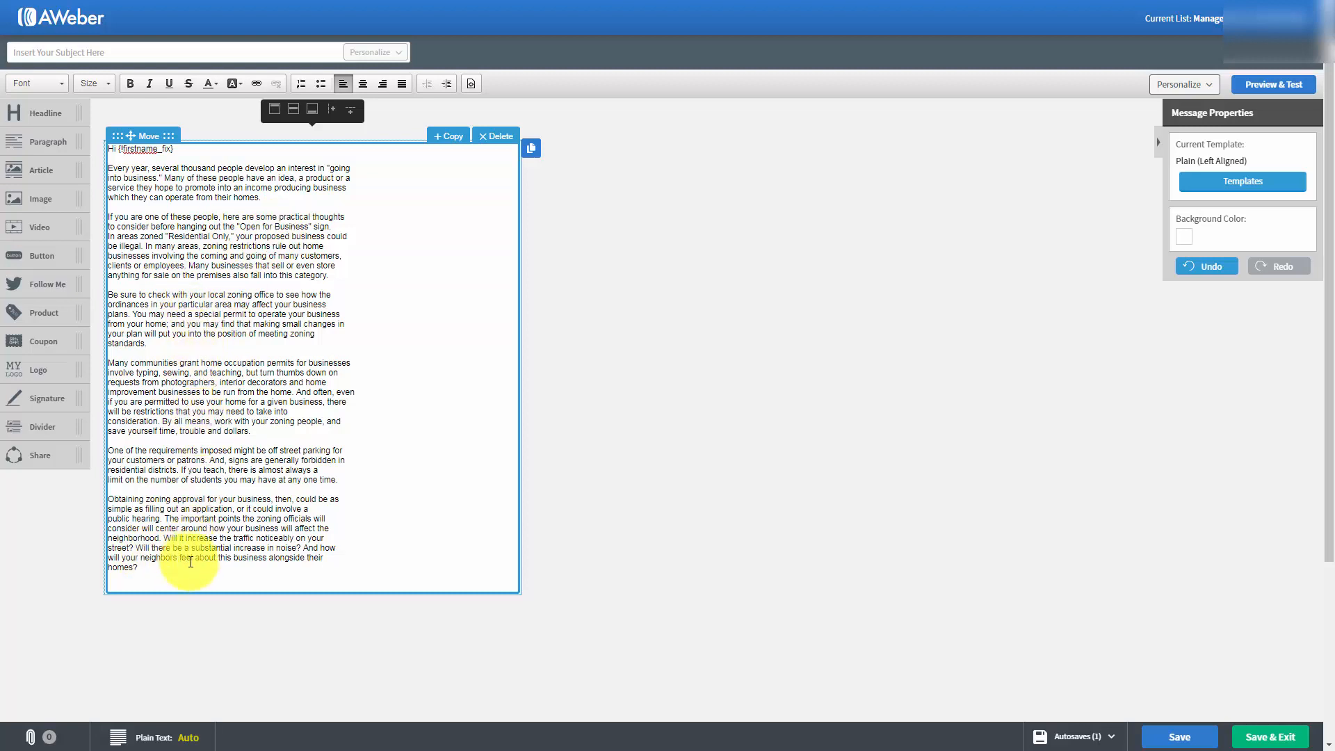
Set the font size of the entire message text, including the greeting, to 18.
click(151, 569)
drag(84, 253, 79, 145)
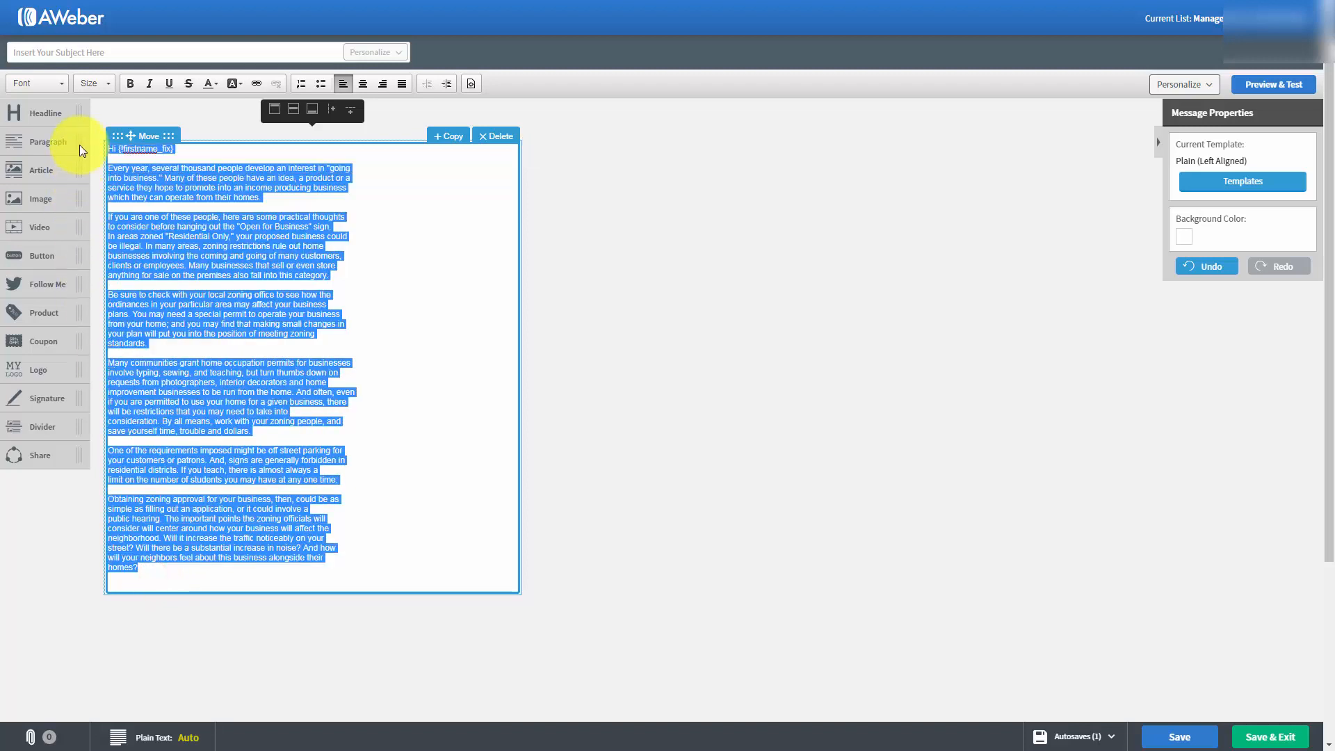
click(100, 82)
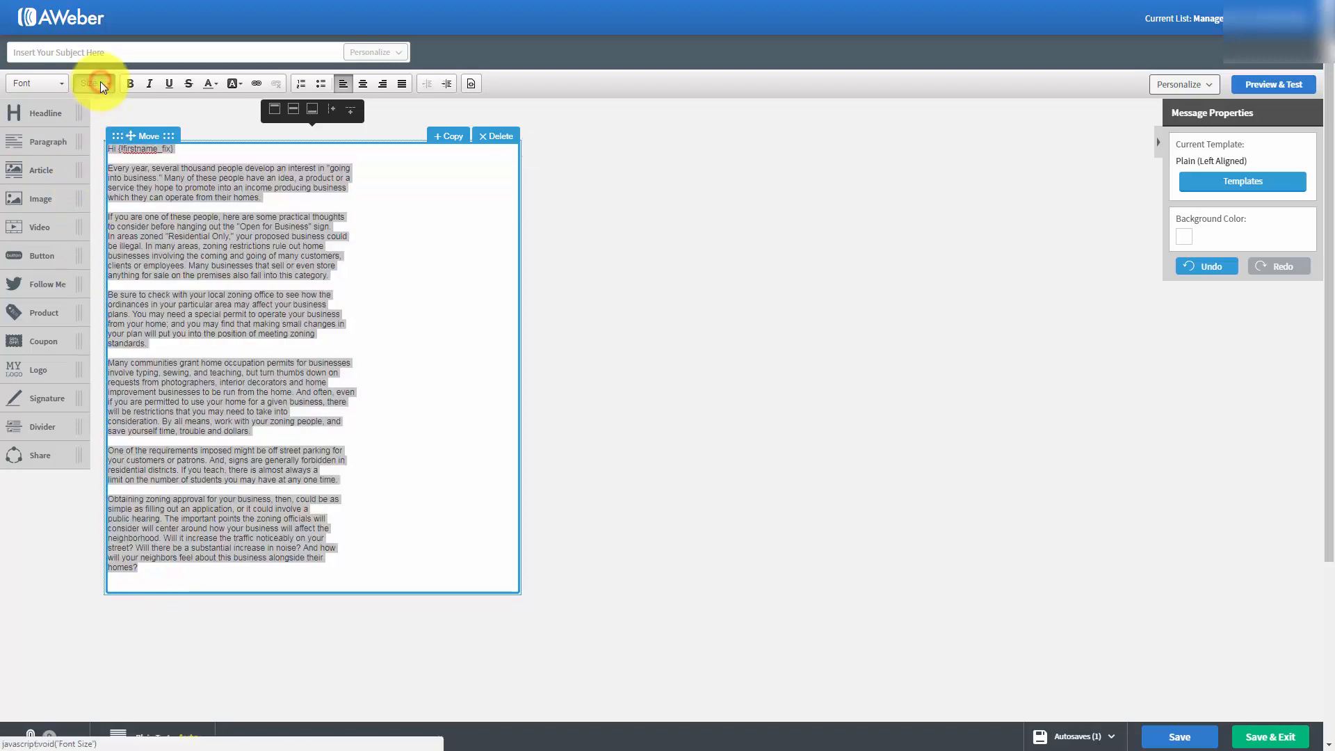
scroll(146, 201, down, 3)
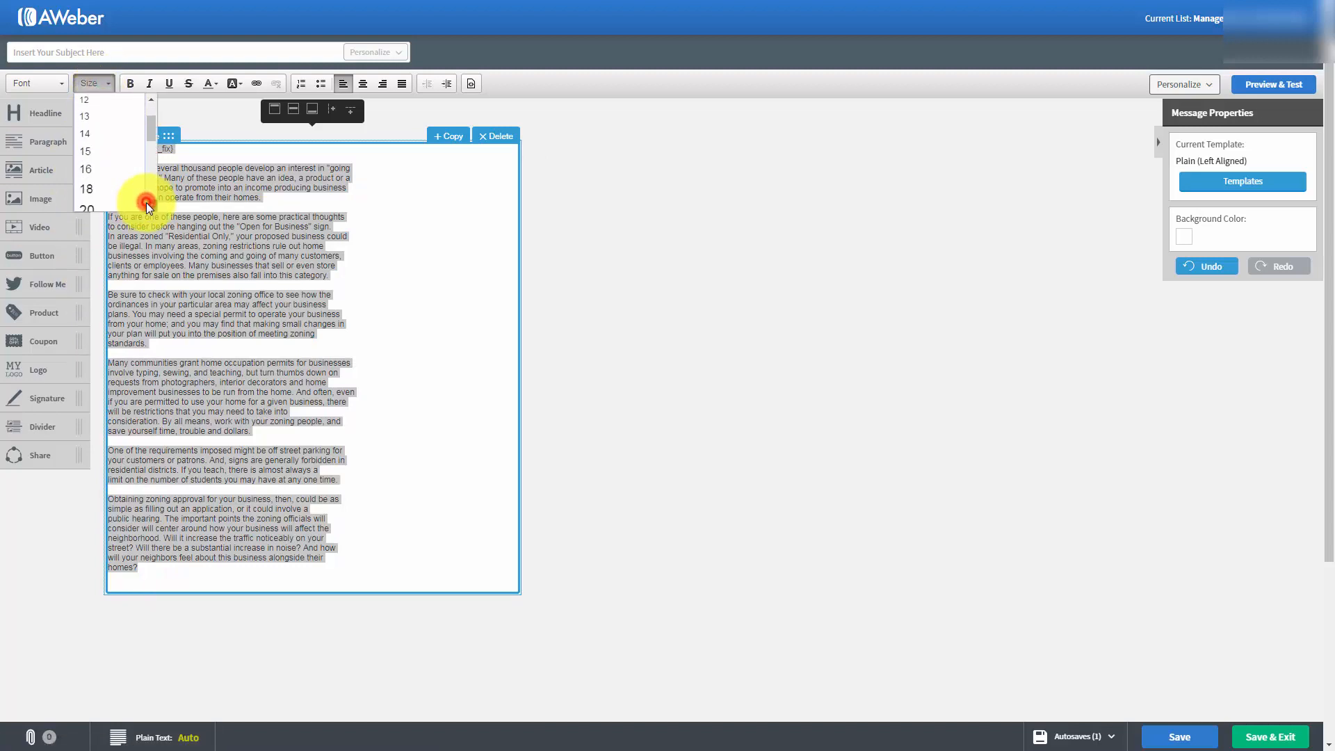
click(90, 164)
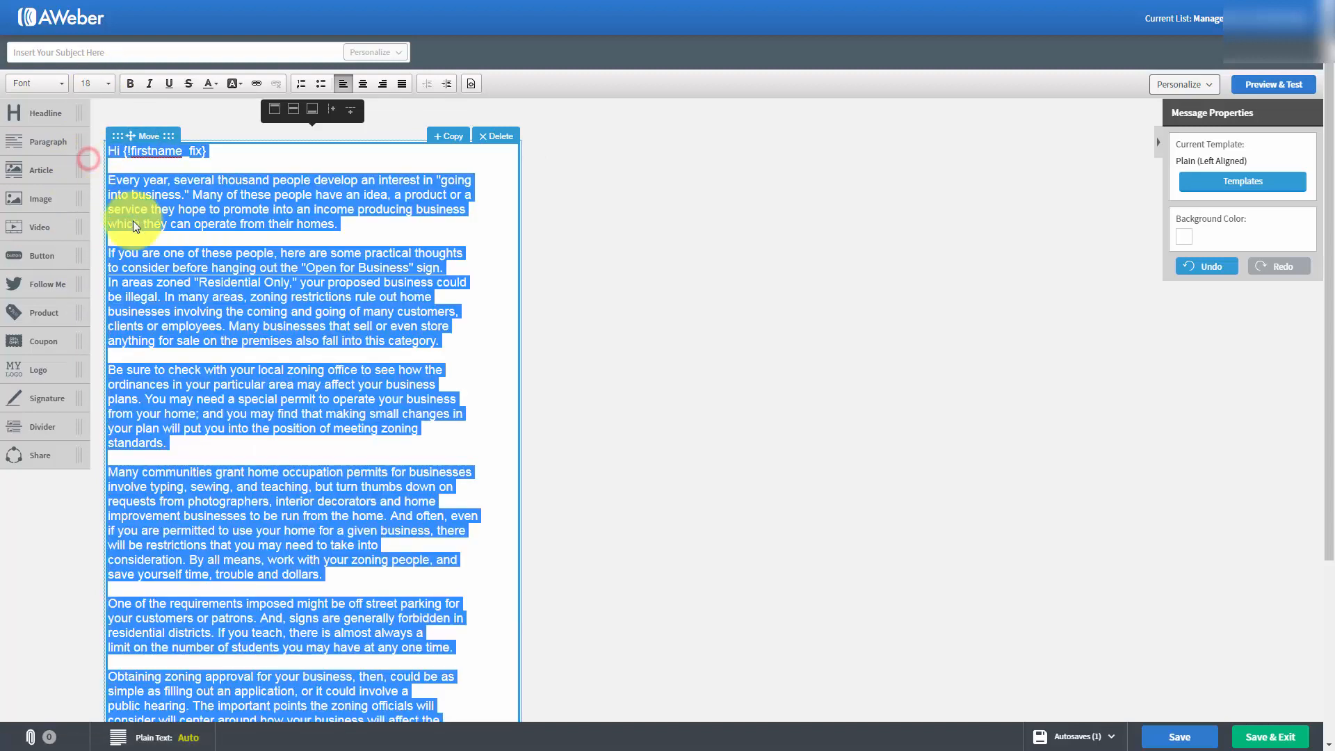
click(262, 300)
scroll(261, 300, down, 1)
scroll(261, 301, up, 1)
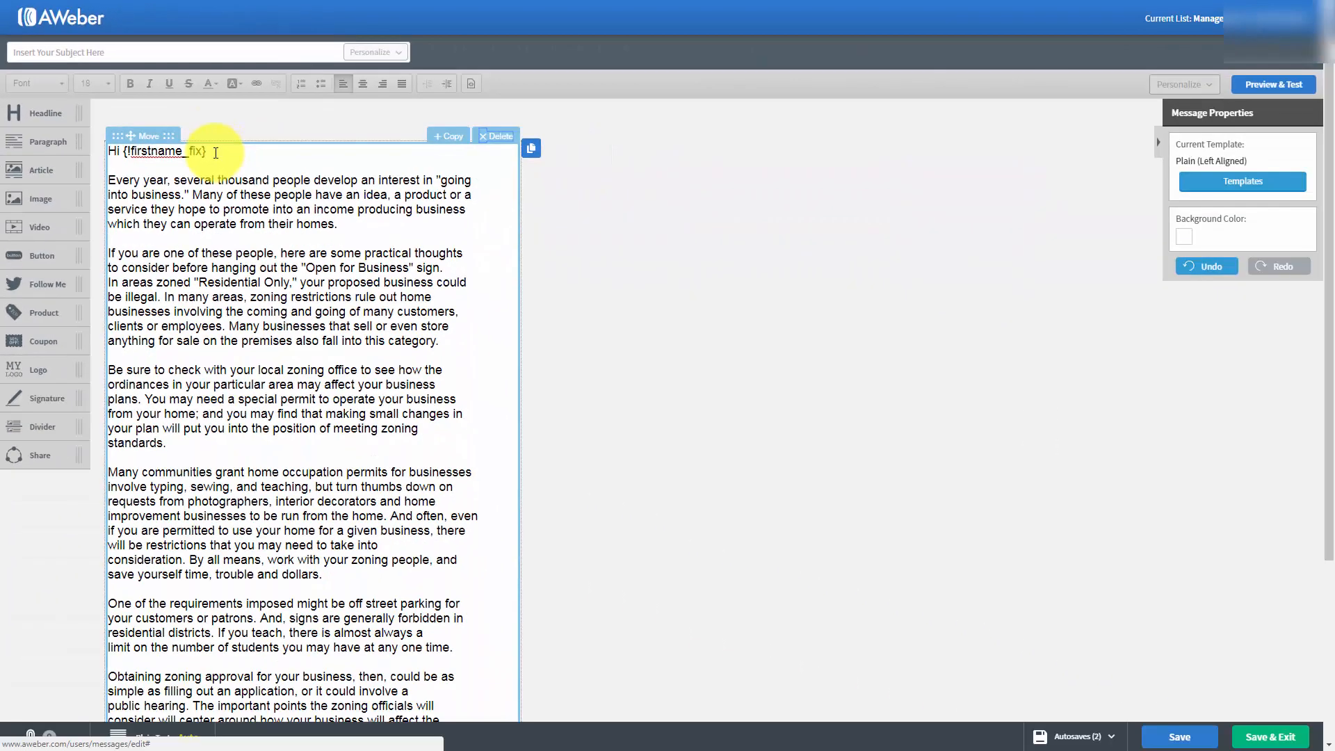
Insert the subscriber's Full Name personalization field on a new line below the greeting.
click(631, 445)
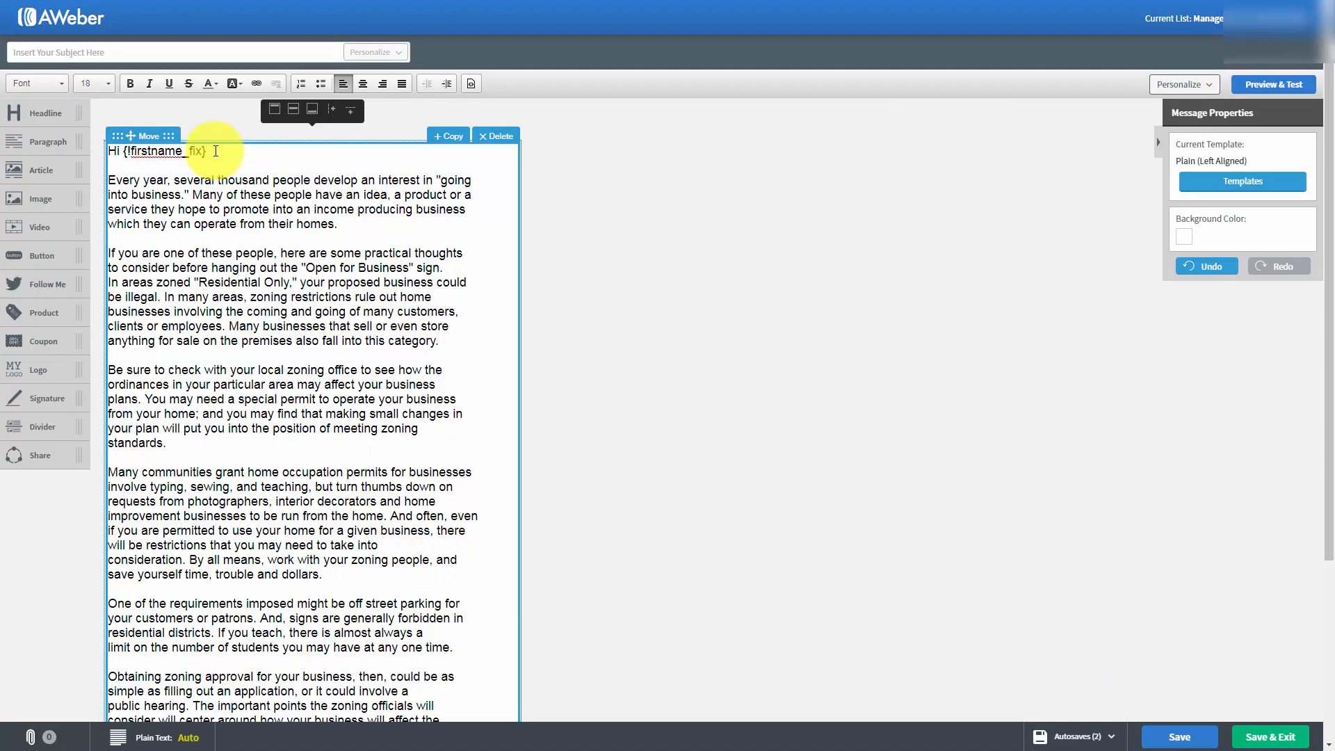
key(Return)
key(Return)
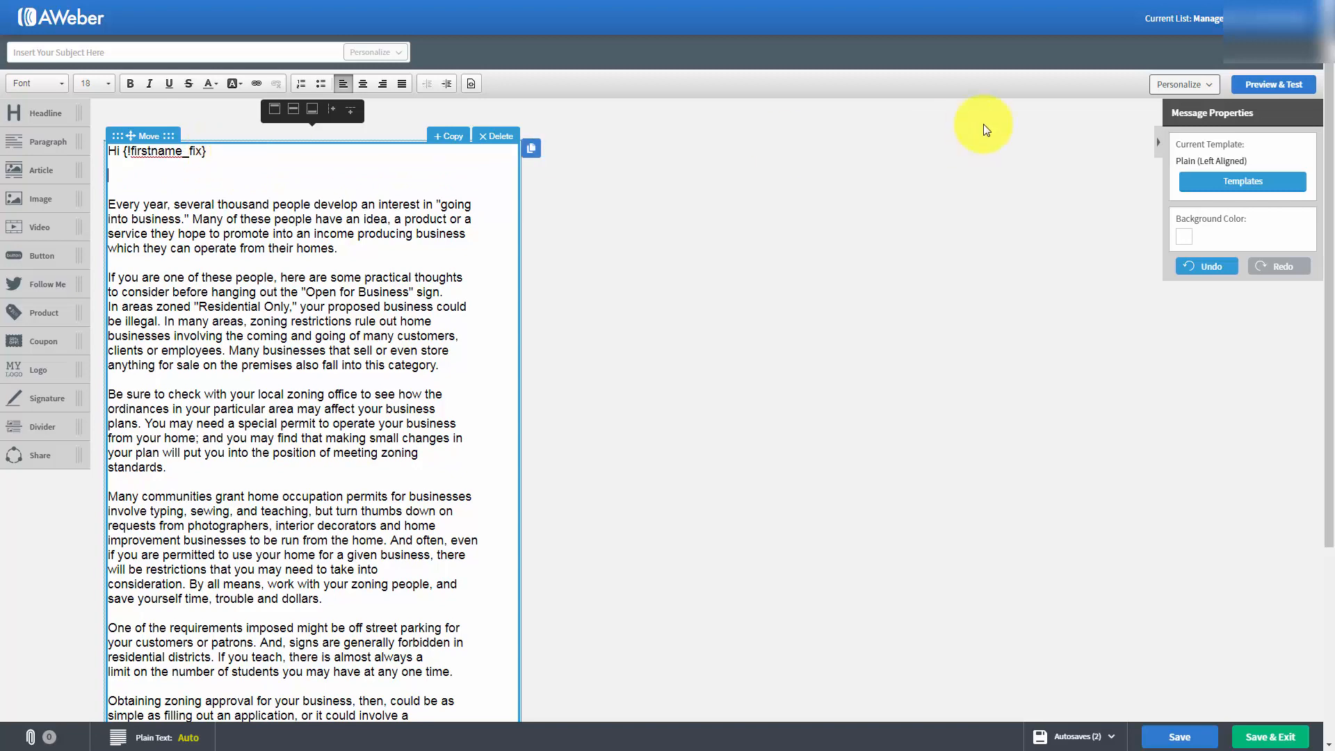
click(1214, 85)
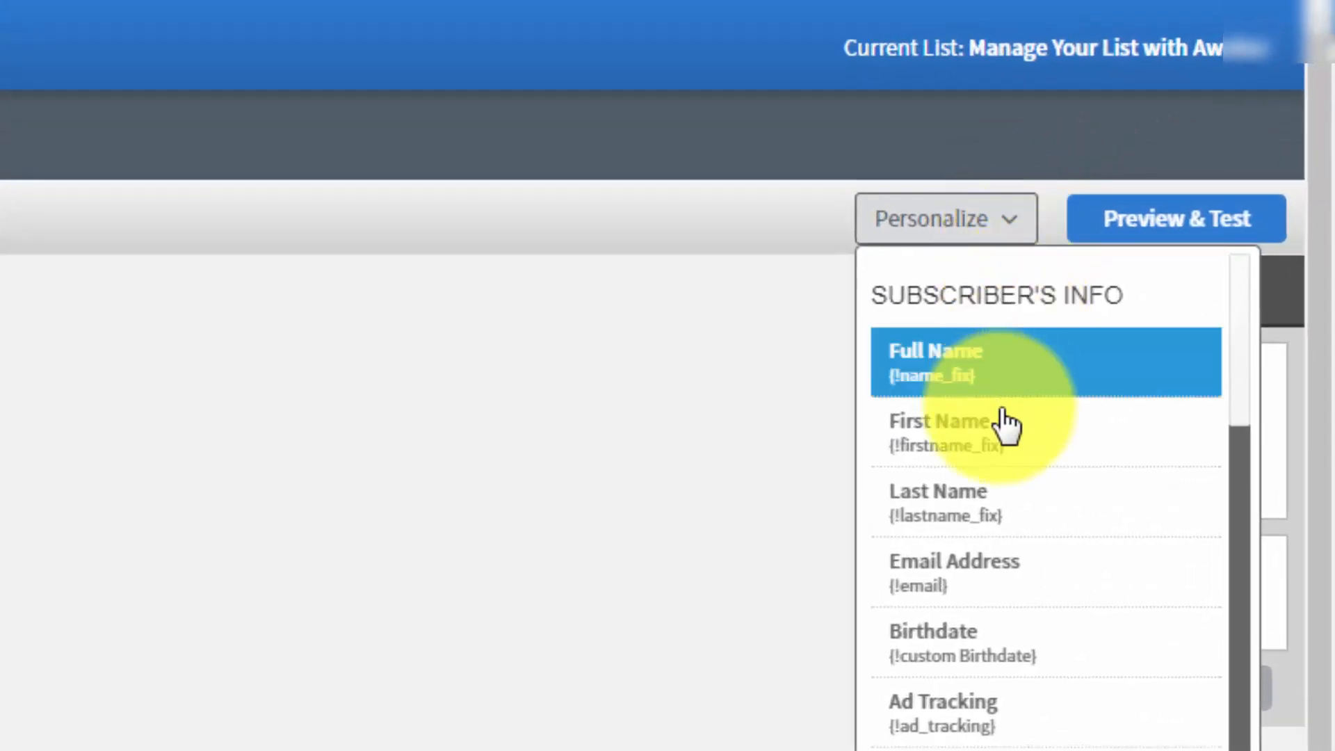
scroll(1000, 420, down, 1)
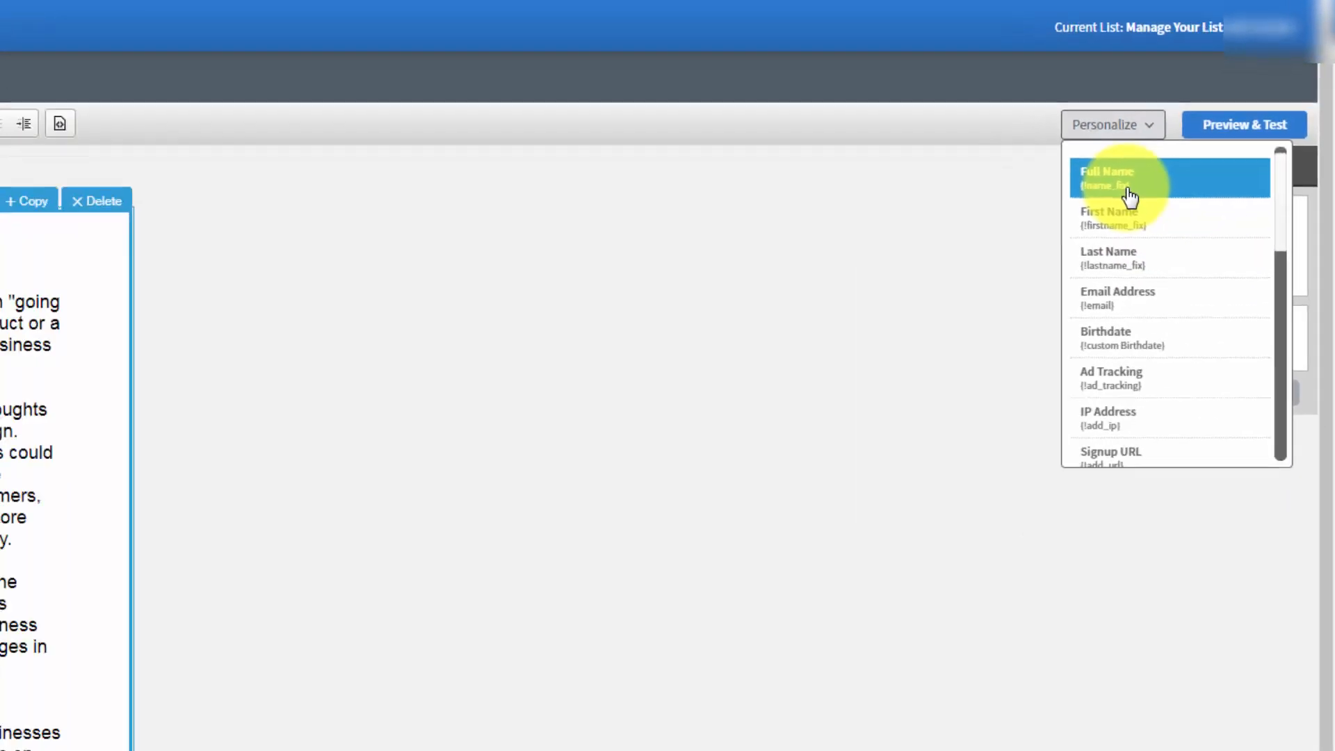
click(1130, 180)
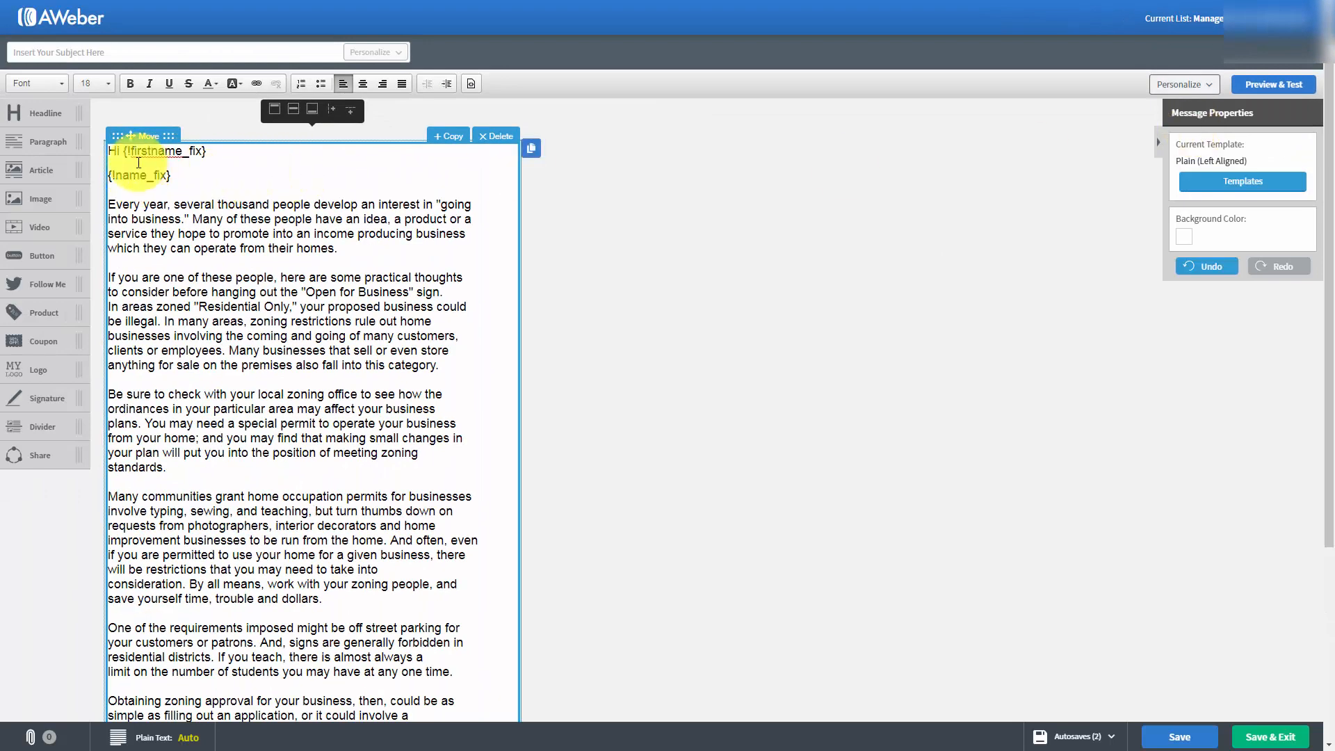
Insert the subscriber's Last Name personalization field on a new line below the Full Name field.
key(Return)
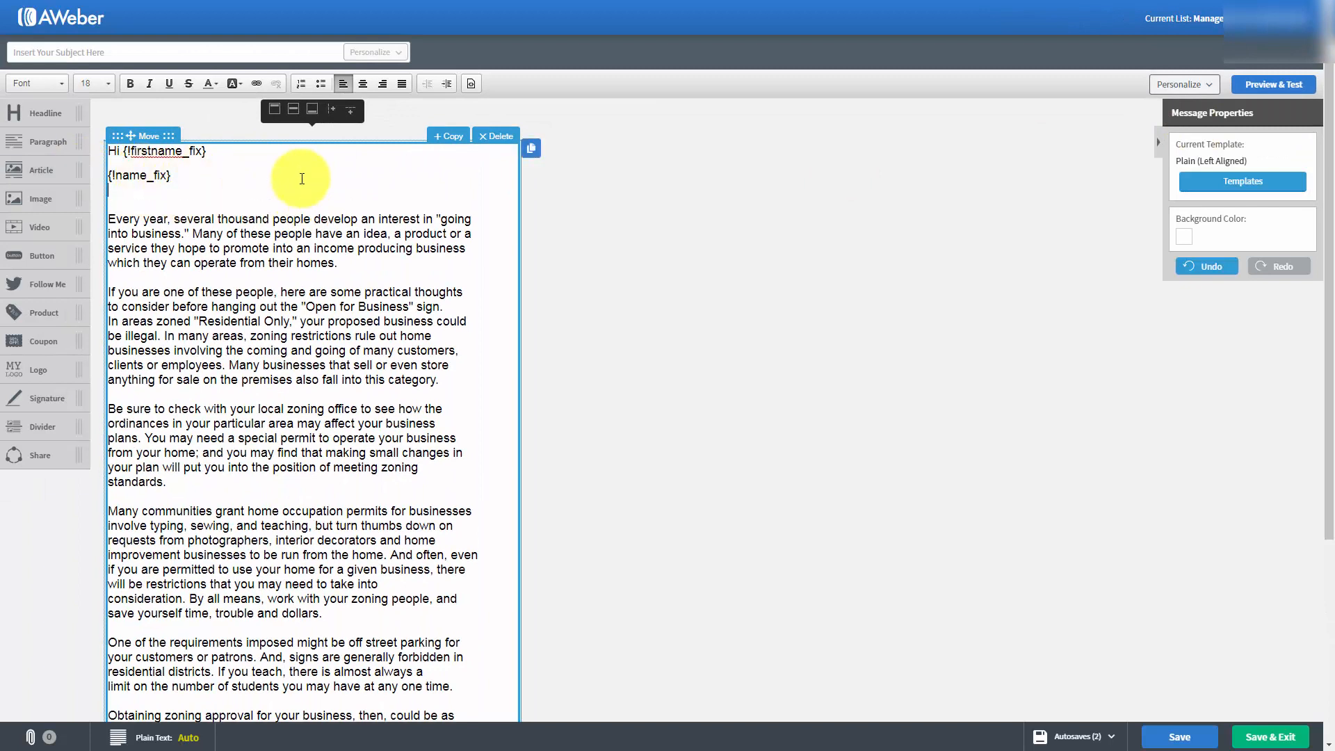
click(1206, 85)
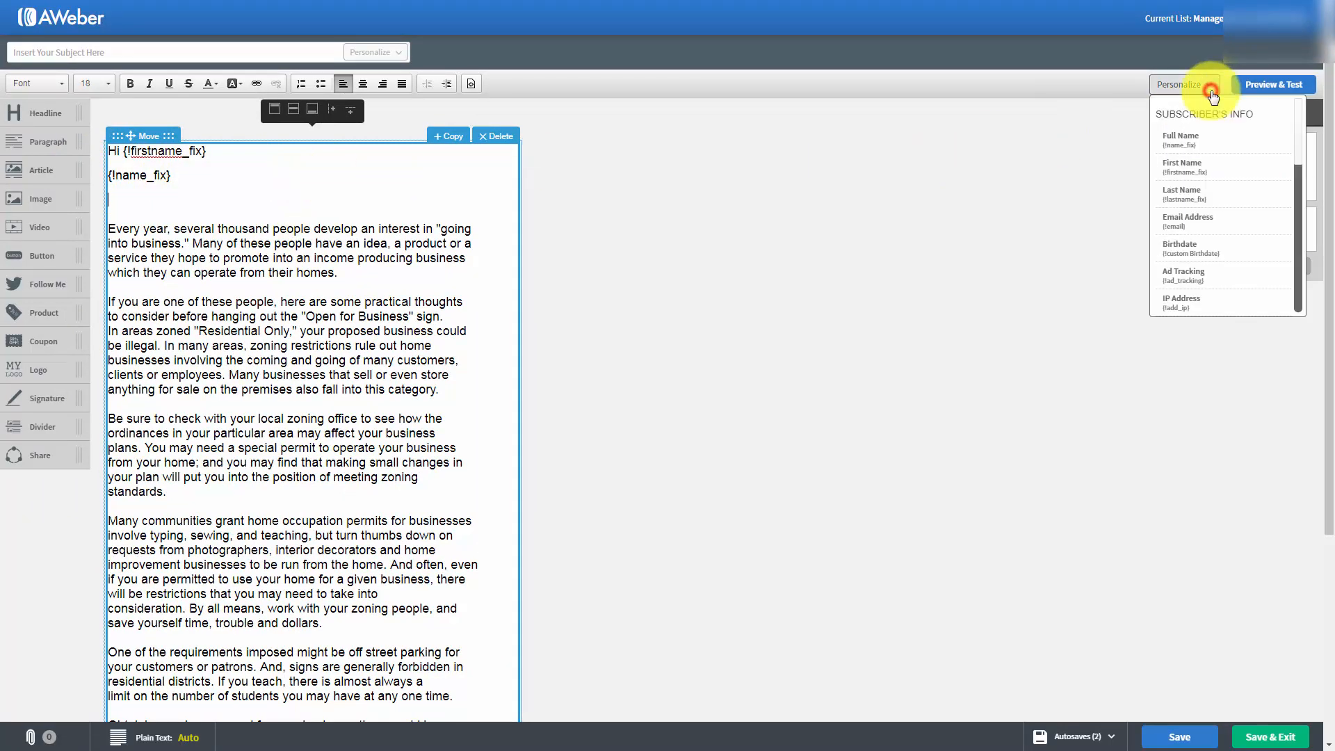
click(1213, 194)
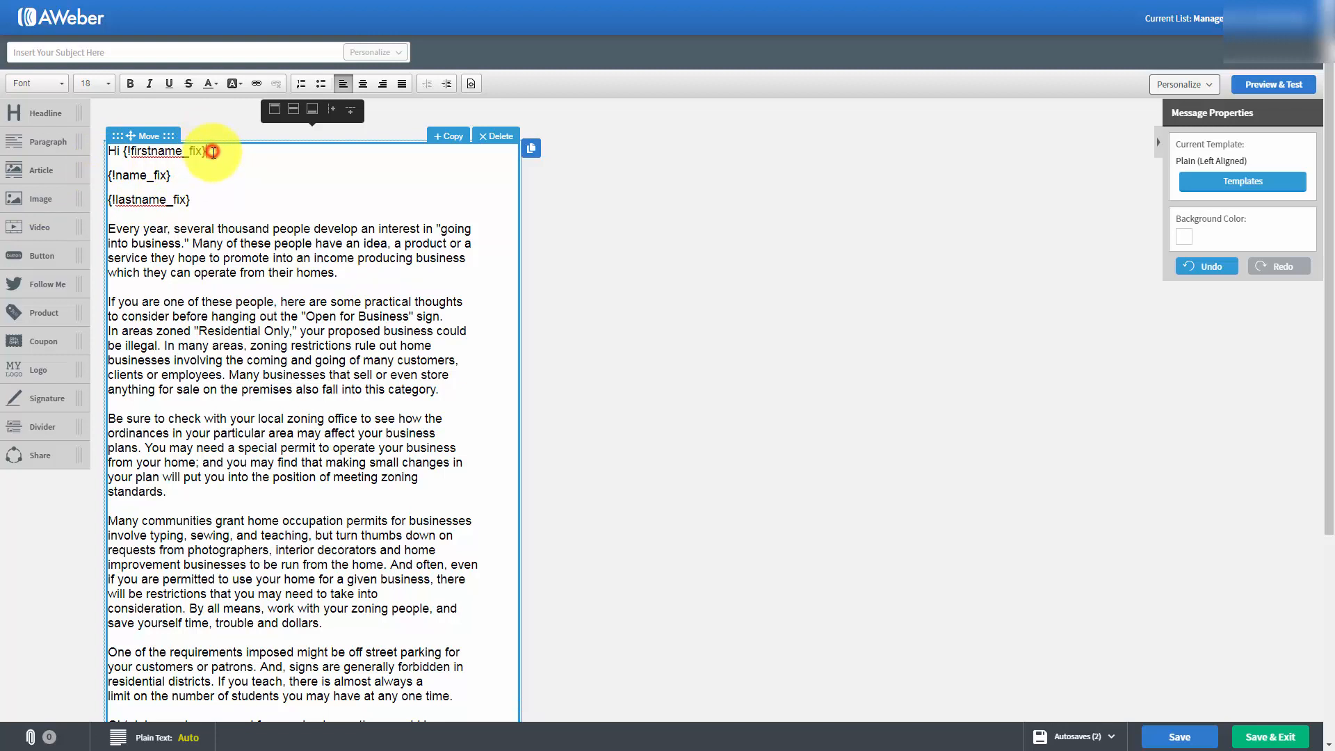
Delete the Full Name and Last Name fields, leaving one blank line between the greeting and the article.
drag(212, 152, 212, 206)
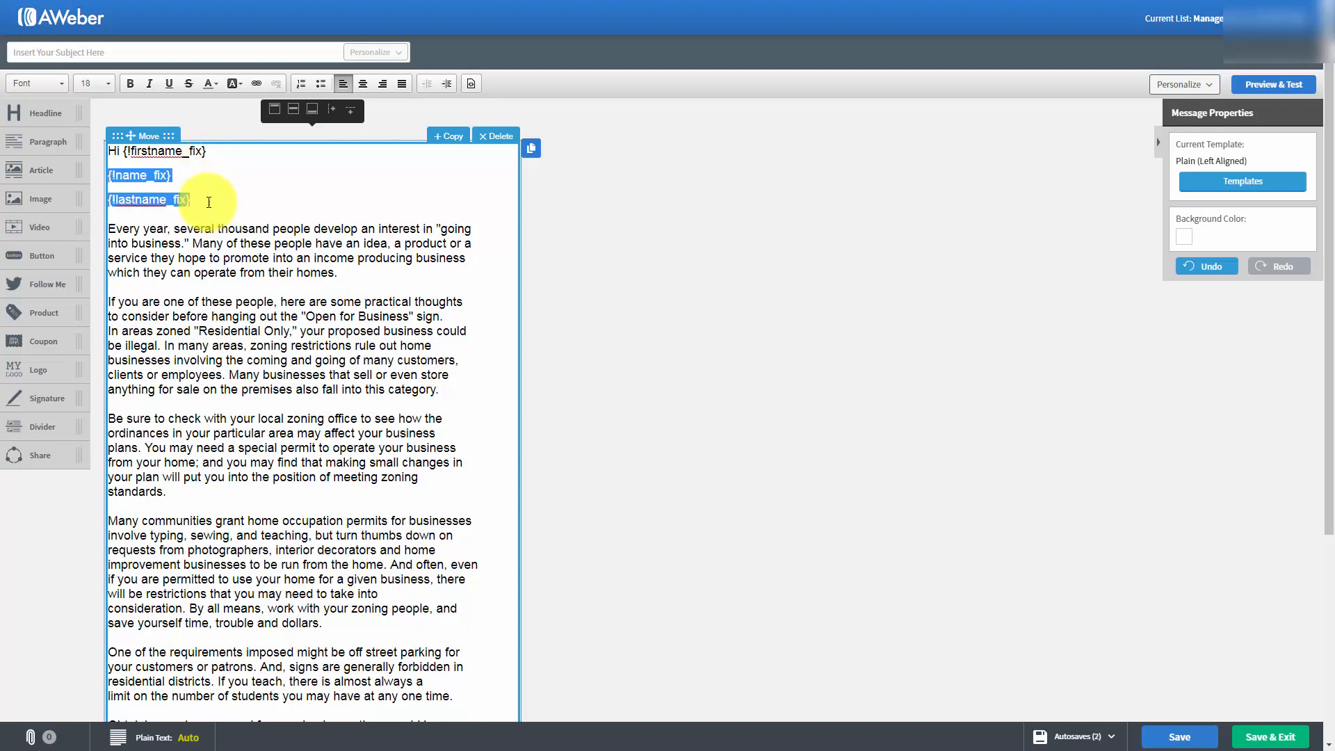
key(Delete)
key(Delete)
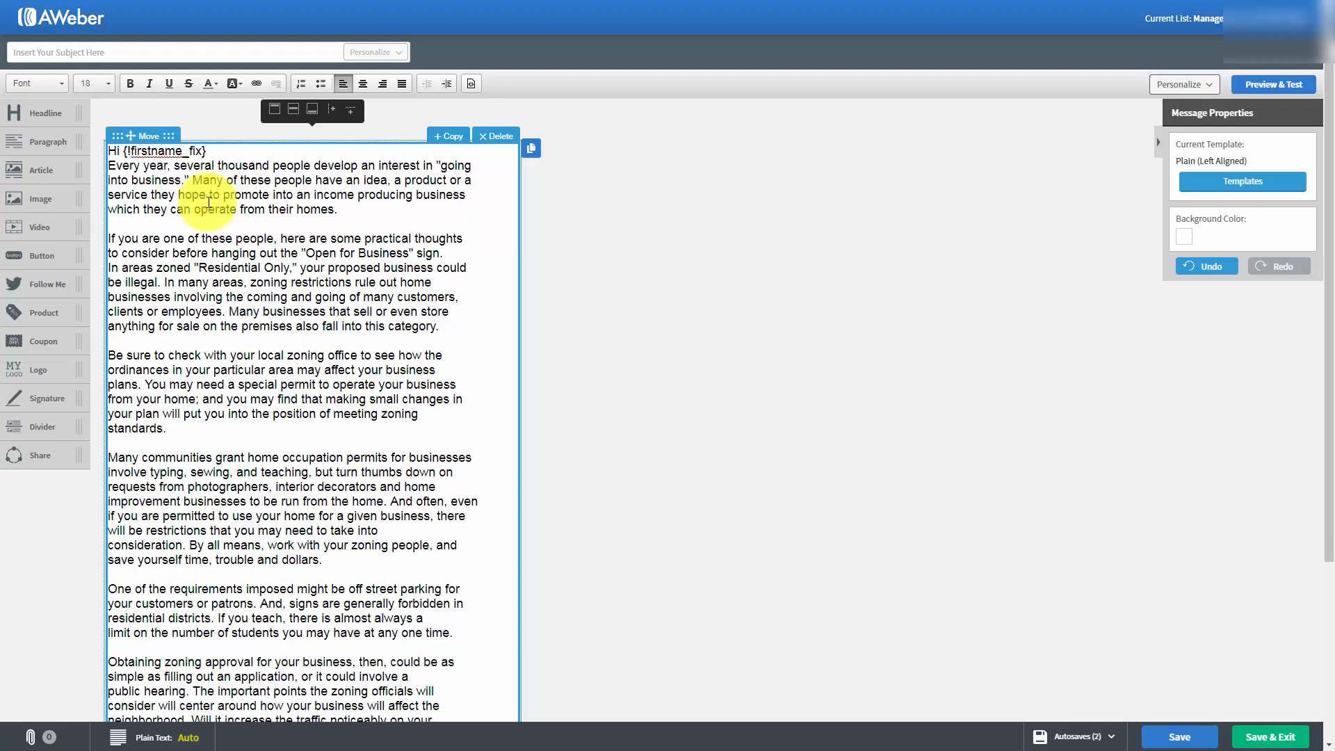
key(Return)
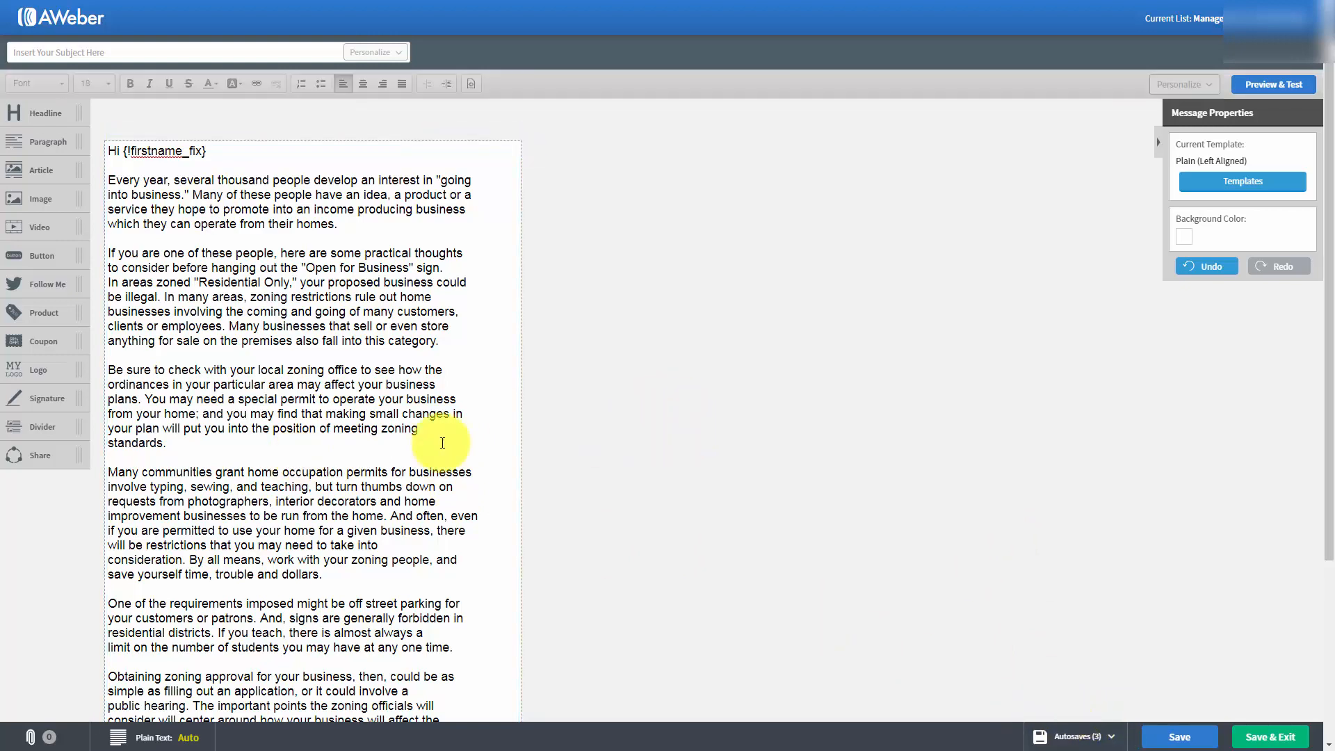
Enter "Tax Advantages For Us" as the message subject and look over the message.
click(82, 56)
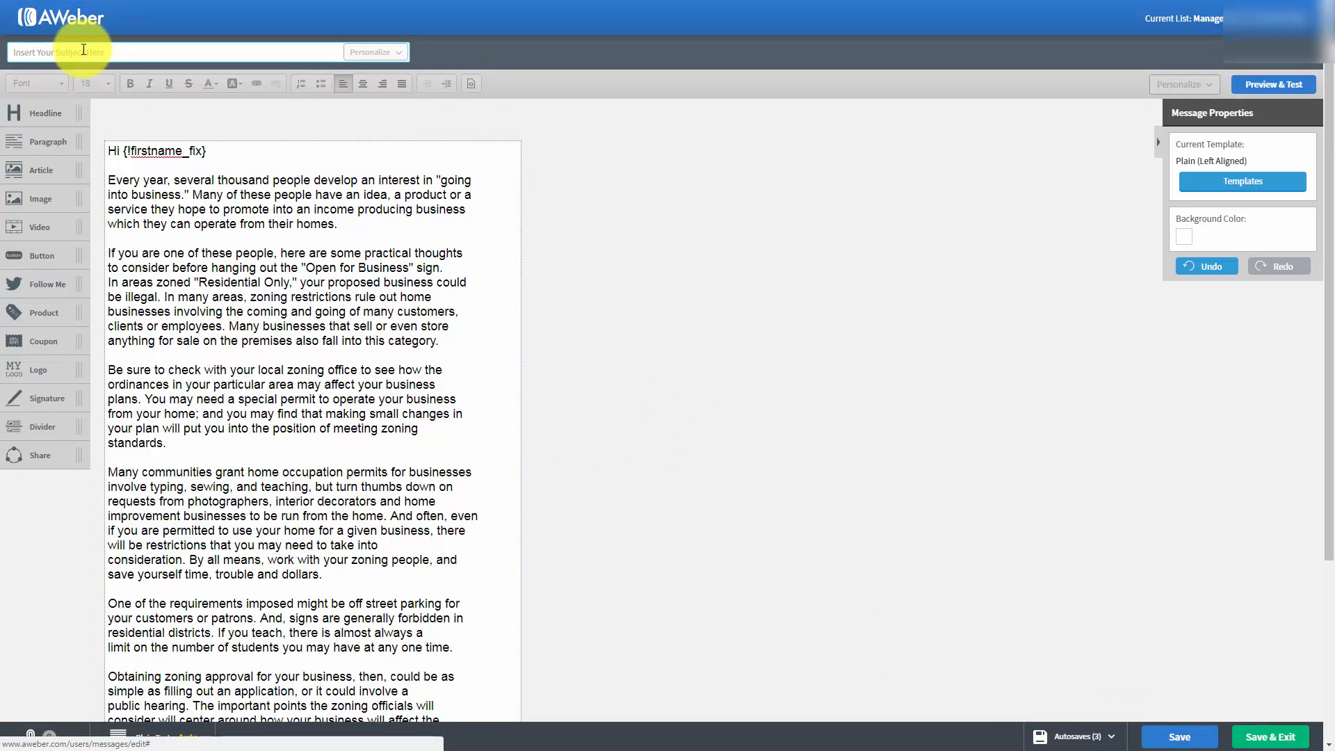
text(Tax Advantages For Us)
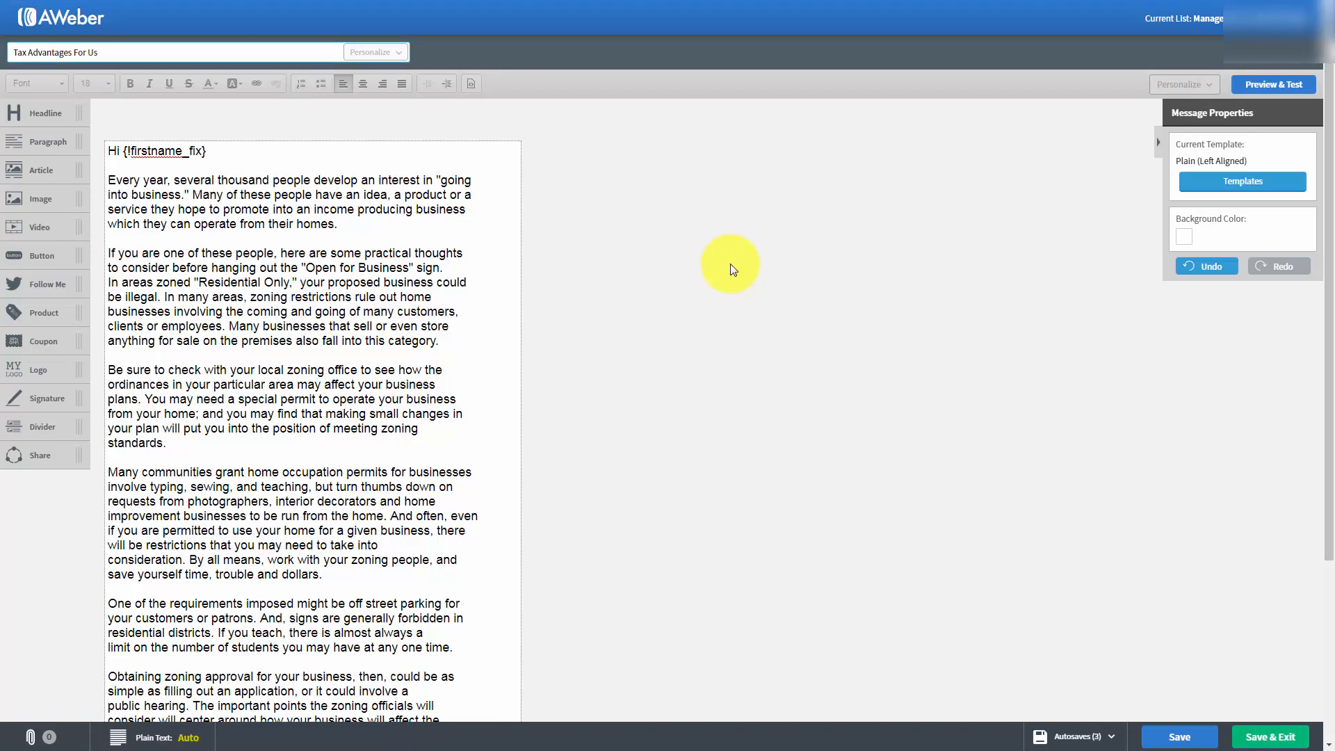
scroll(541, 236, down, 3)
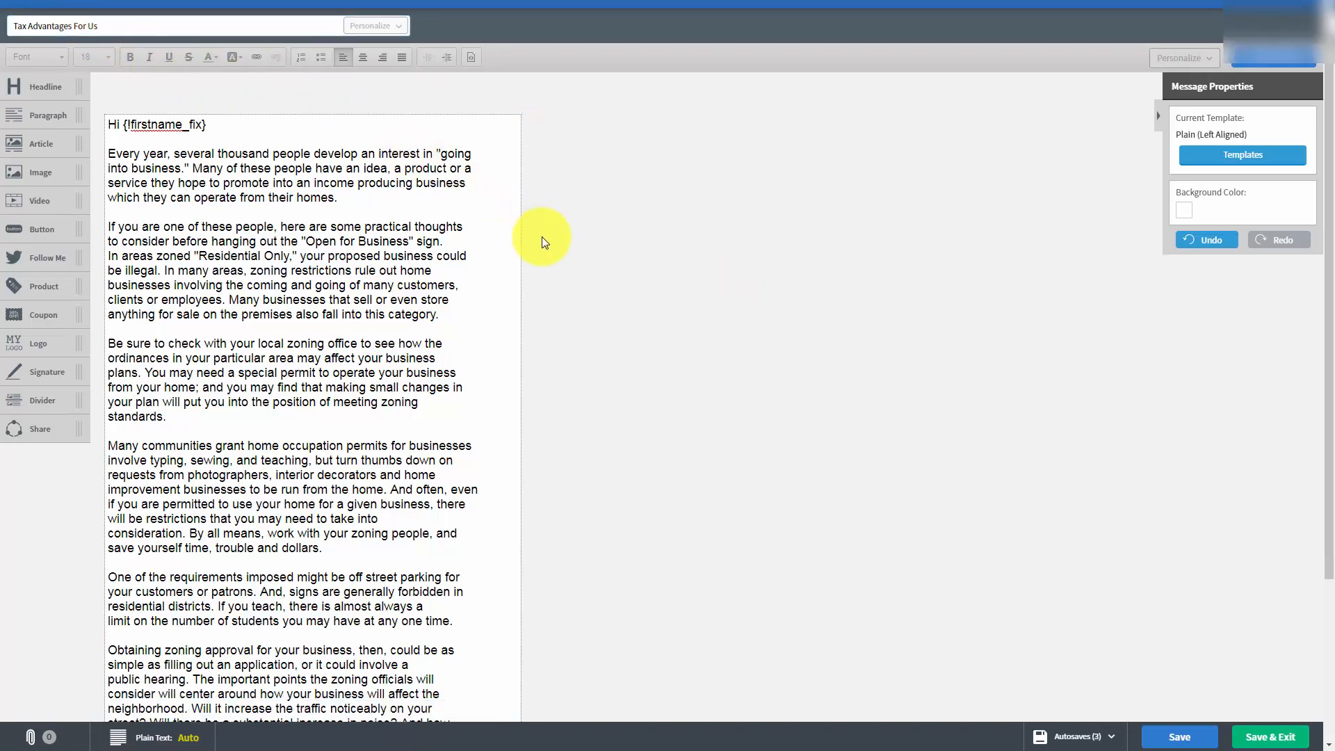
scroll(544, 244, up, 4)
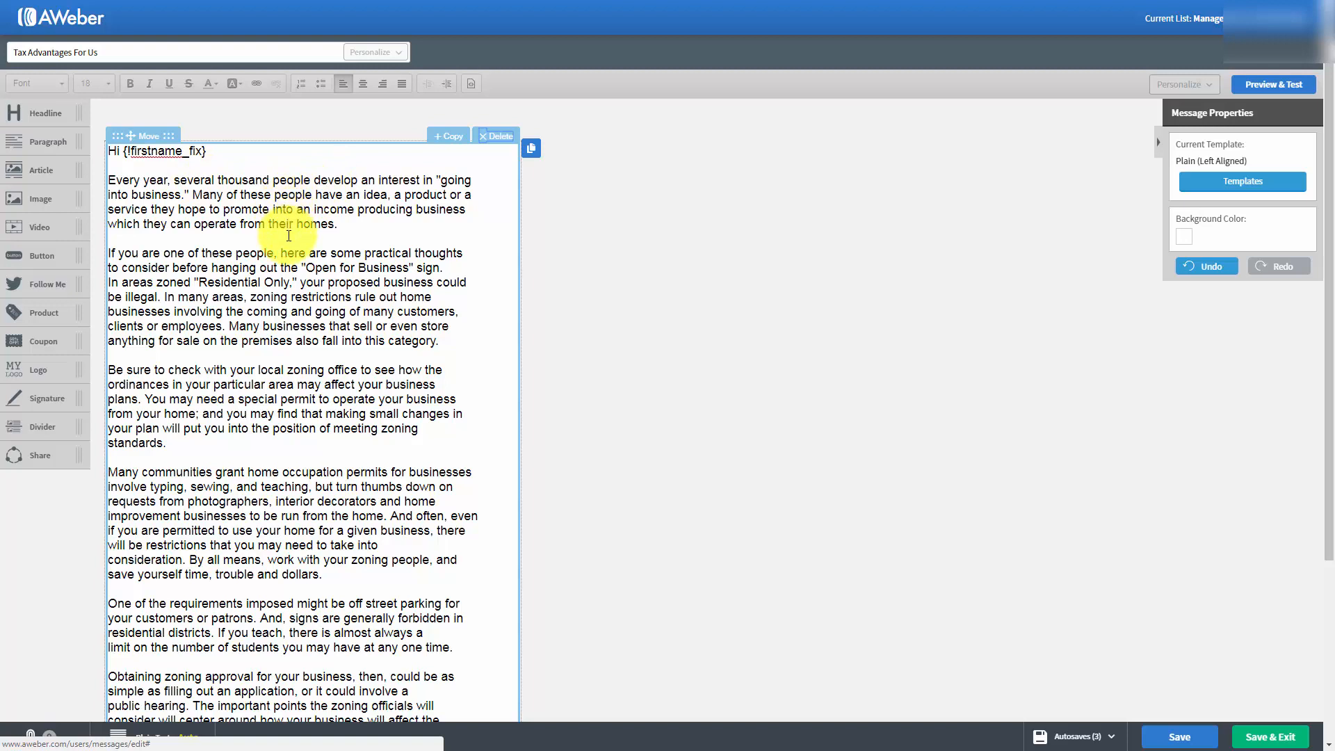
Set the message background color to the light gray #C3CED5 and apply it.
click(1183, 241)
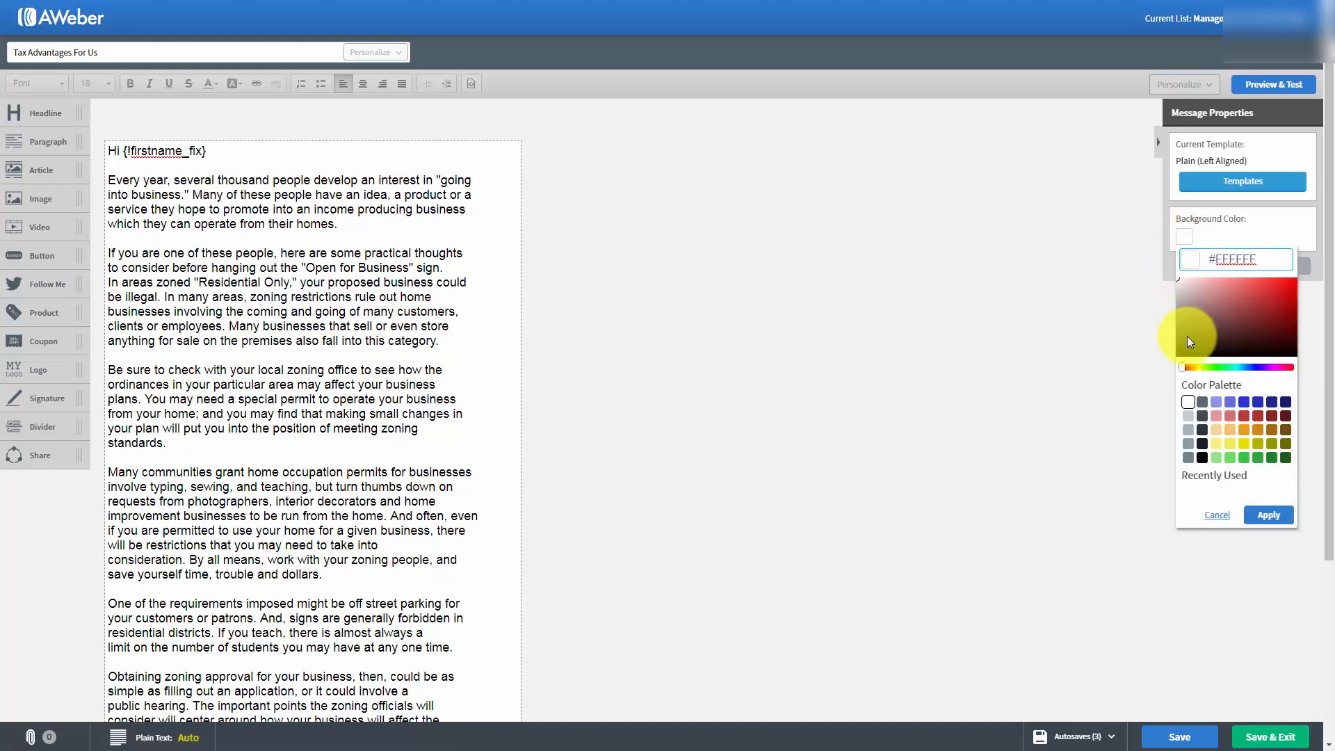
click(1187, 417)
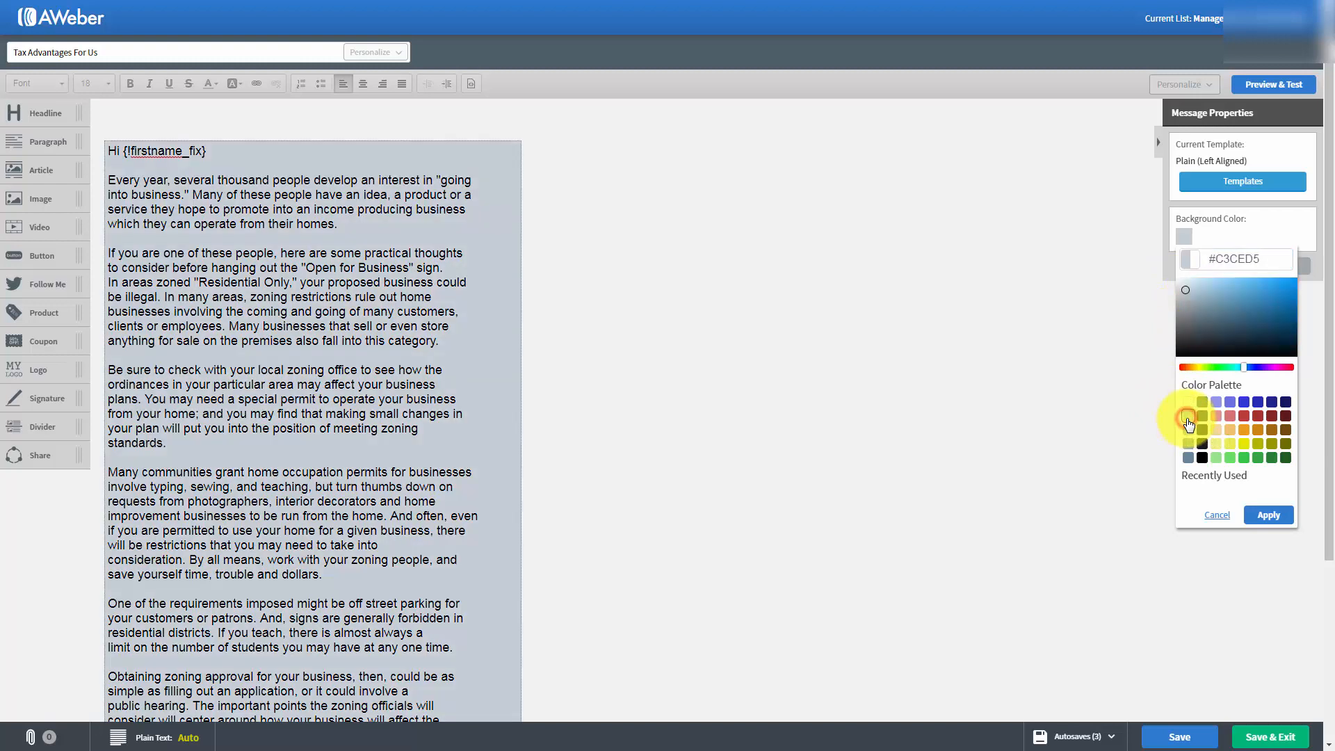
click(1268, 517)
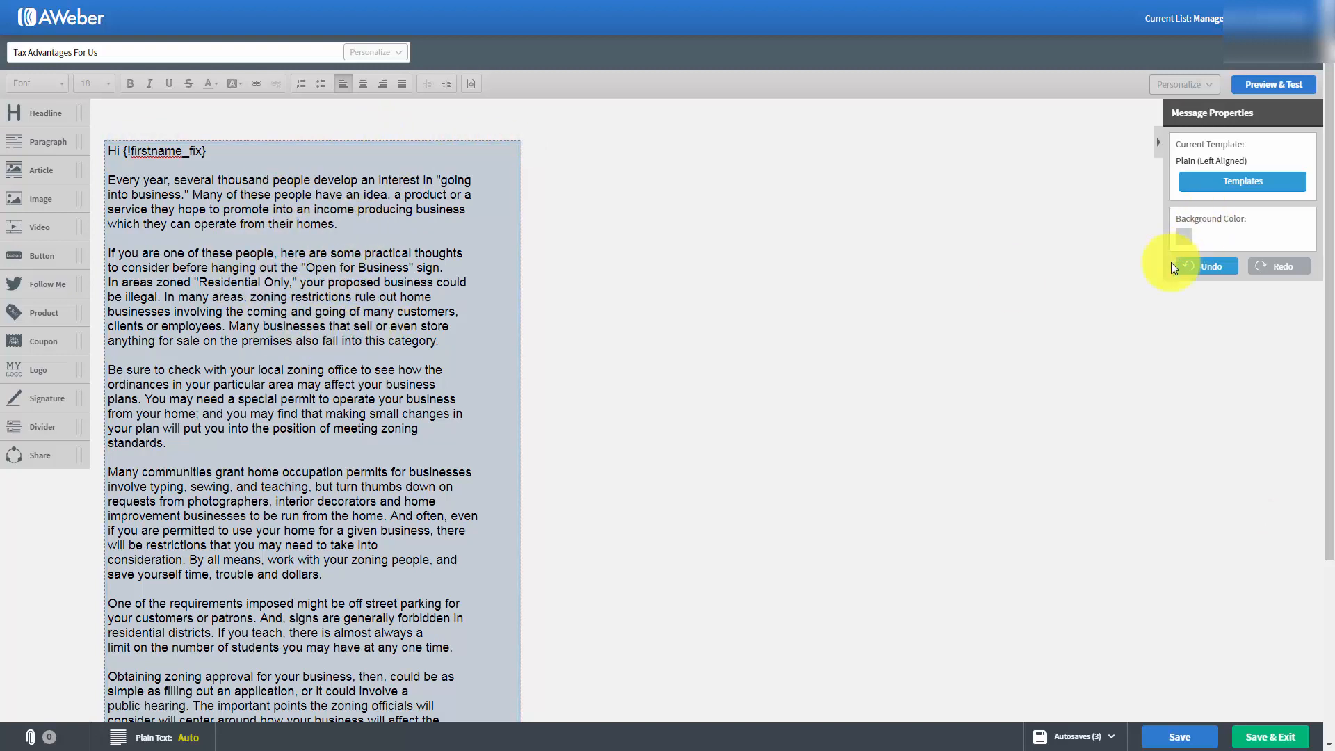
Set the message background color back to white and apply it.
click(1181, 238)
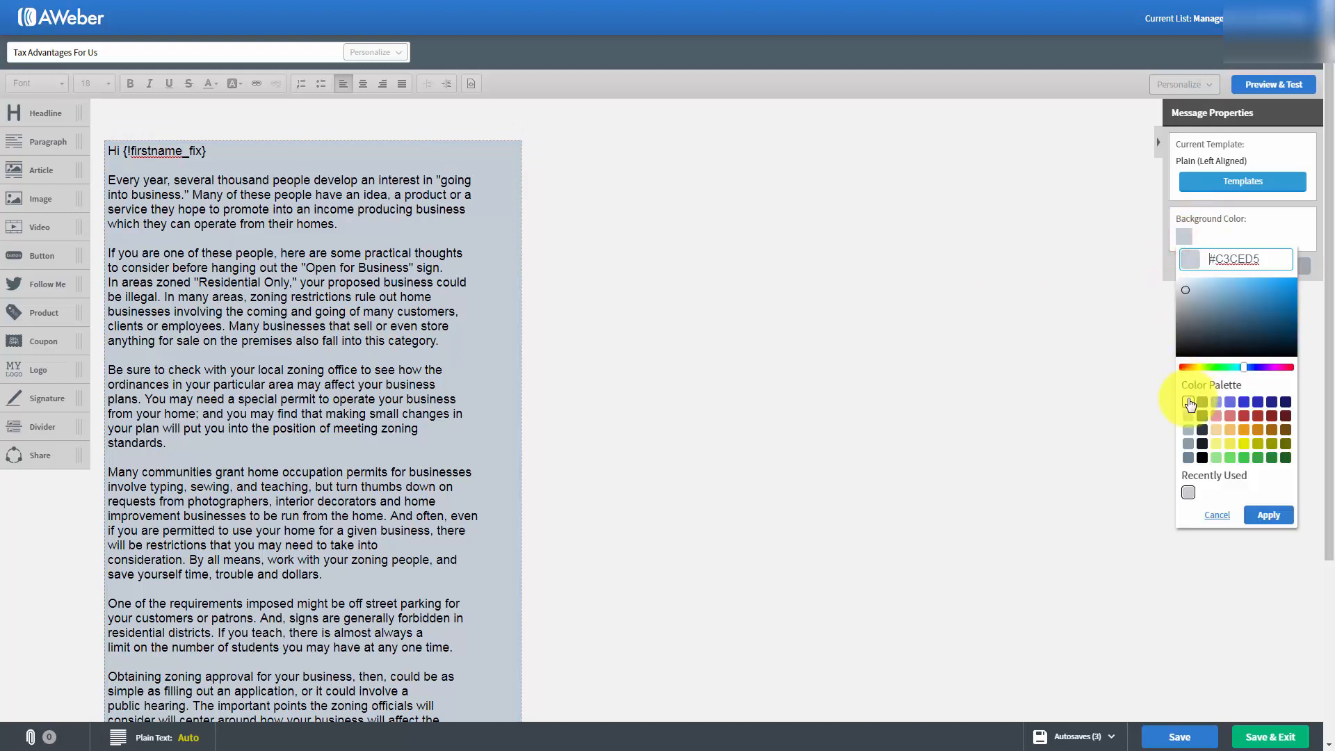
click(1188, 403)
click(1268, 514)
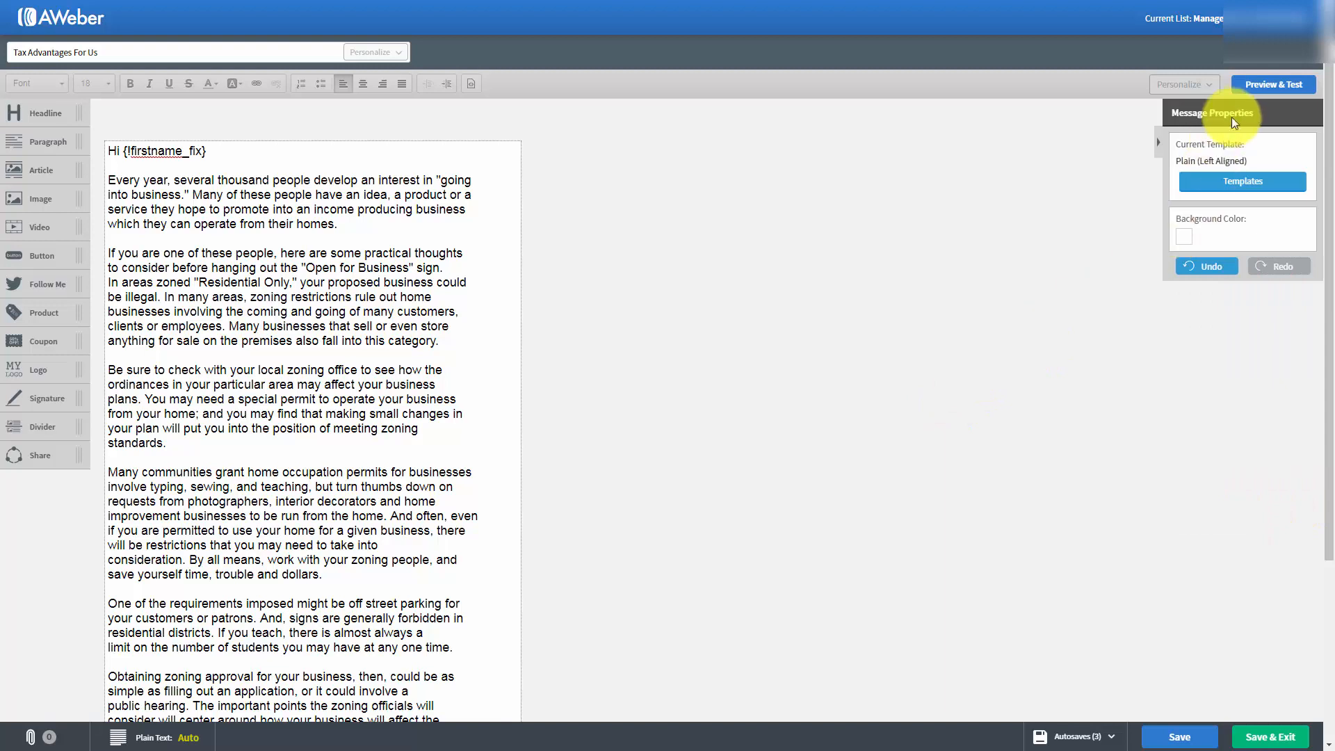
Preview the whole message down to its footer, and save it from the editor.
click(1258, 89)
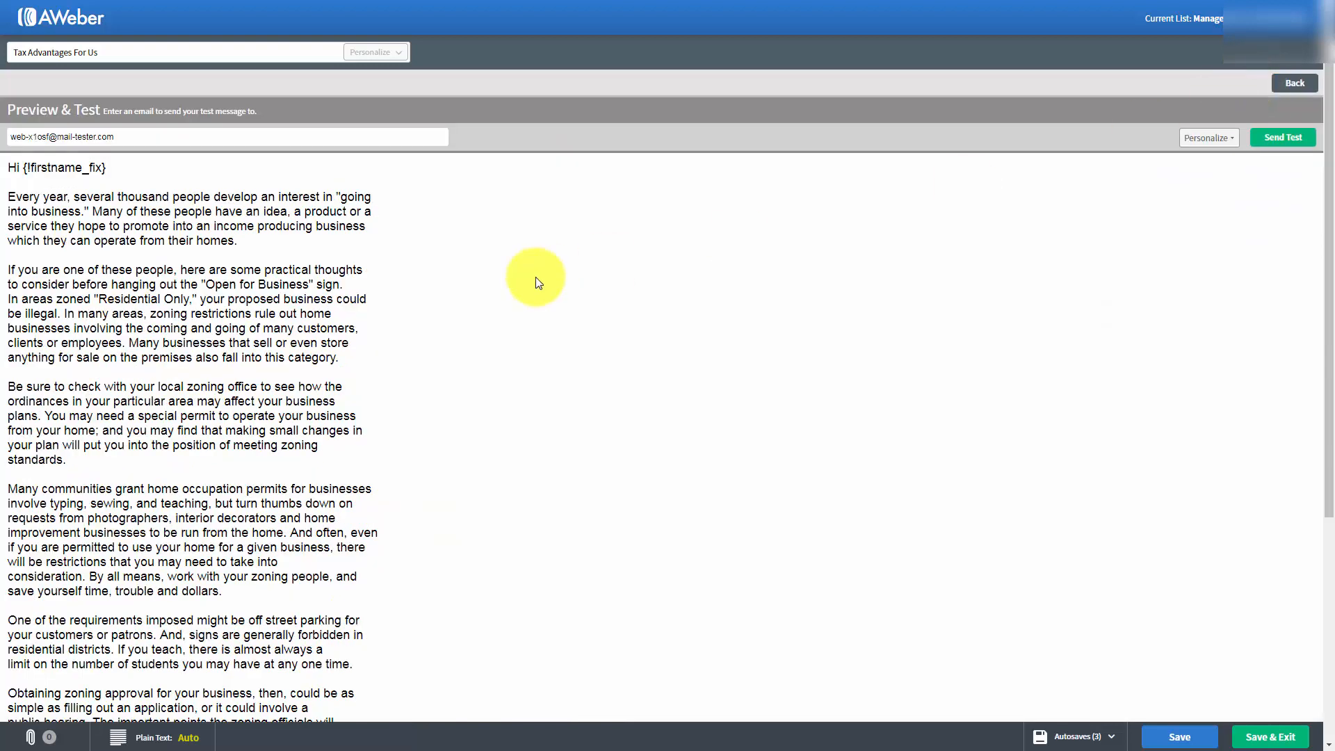
scroll(535, 276, down, 6)
scroll(535, 277, up, 6)
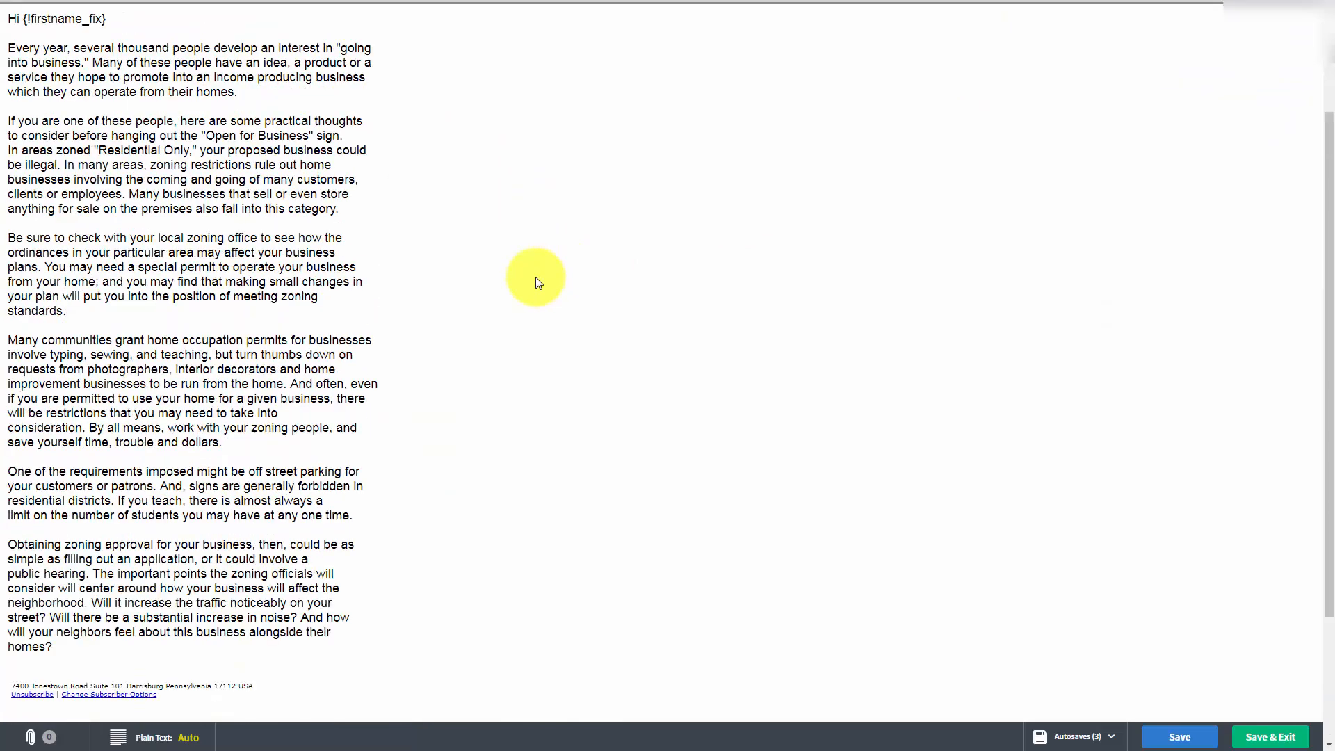
scroll(535, 277, down, 6)
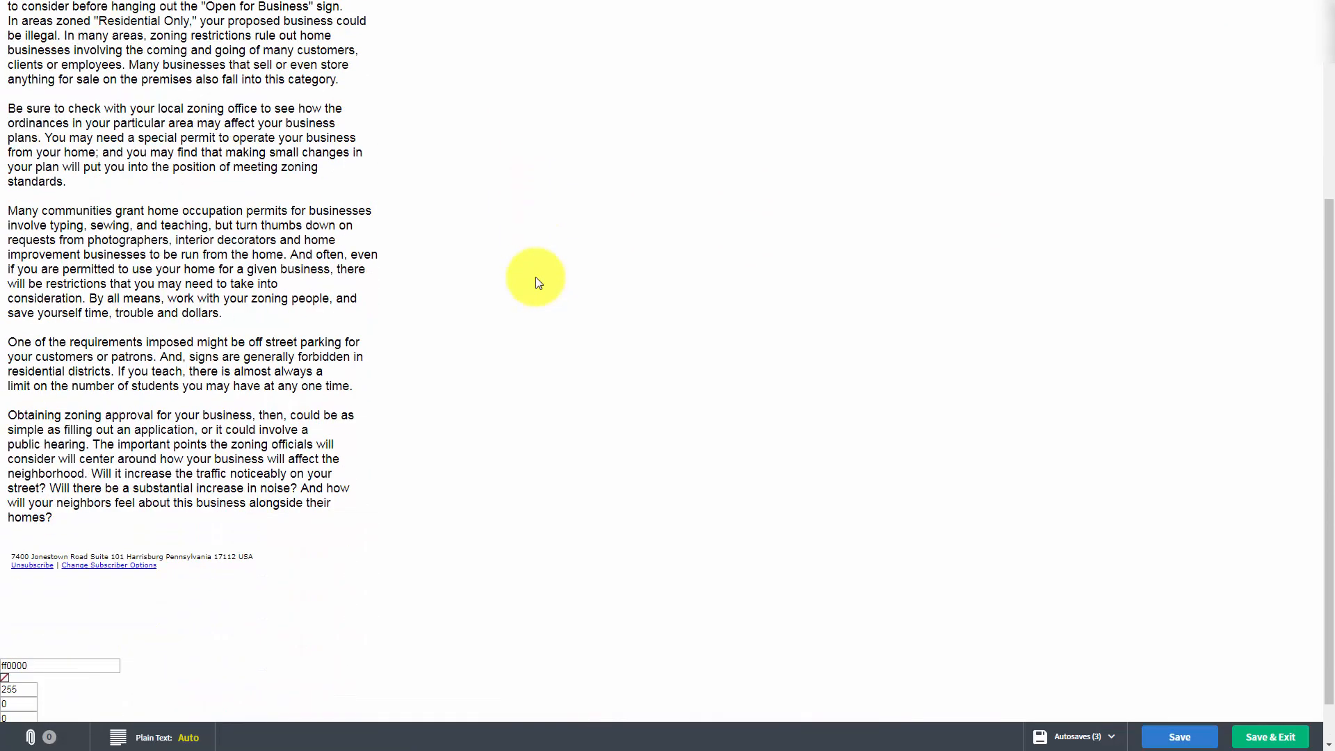
scroll(535, 276, up, 4)
scroll(535, 276, up, 1)
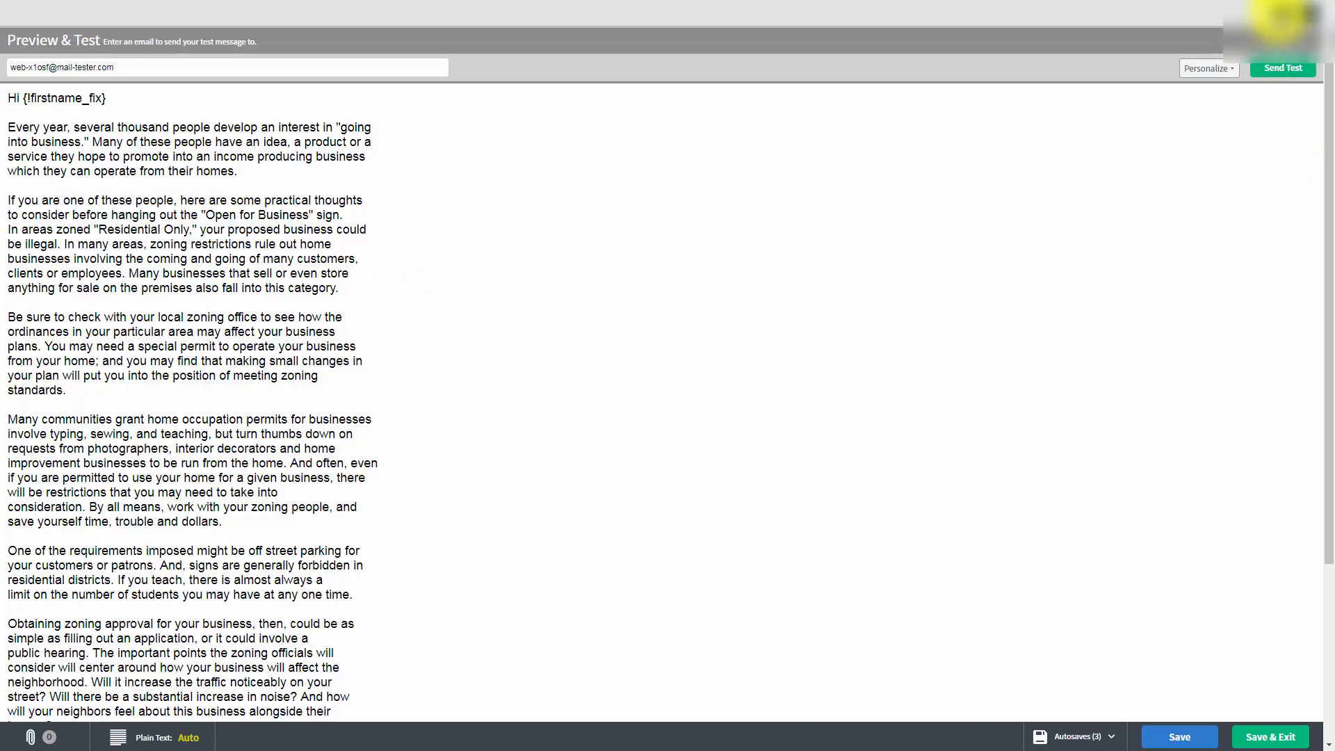
click(1281, 15)
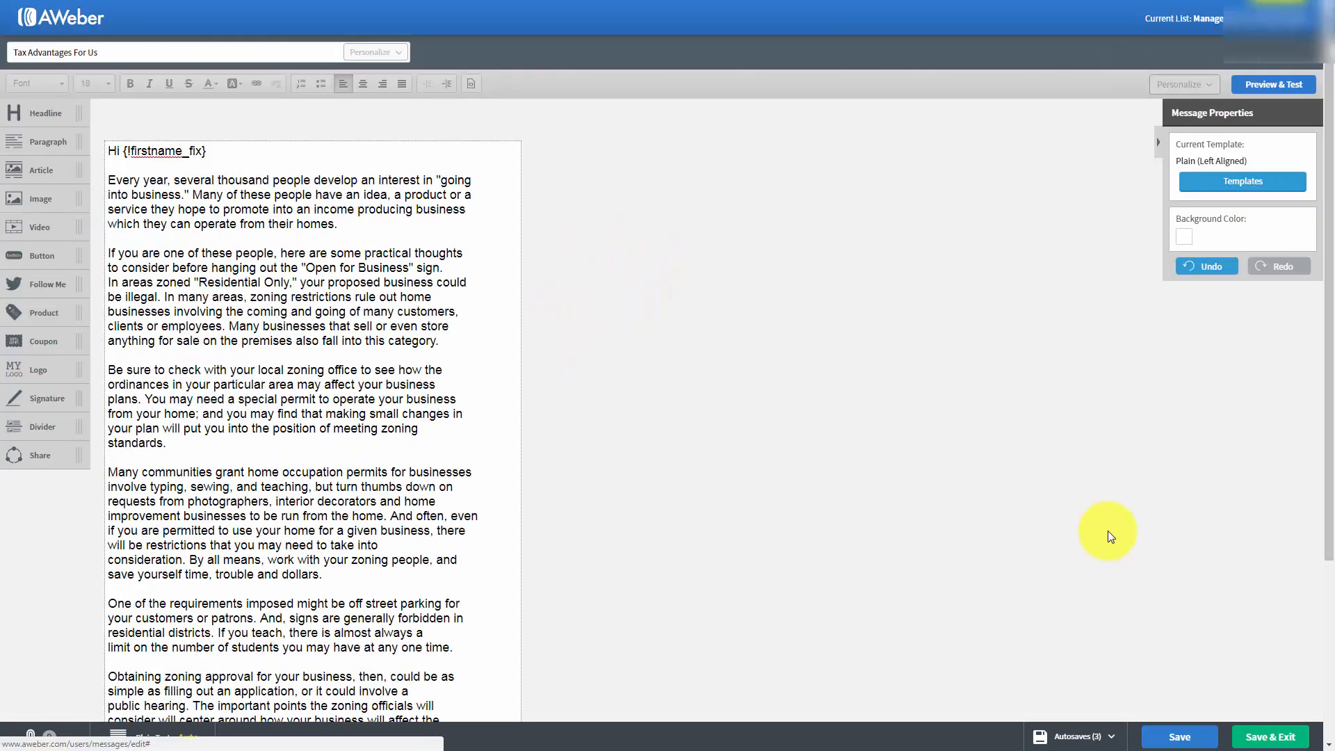
click(1165, 726)
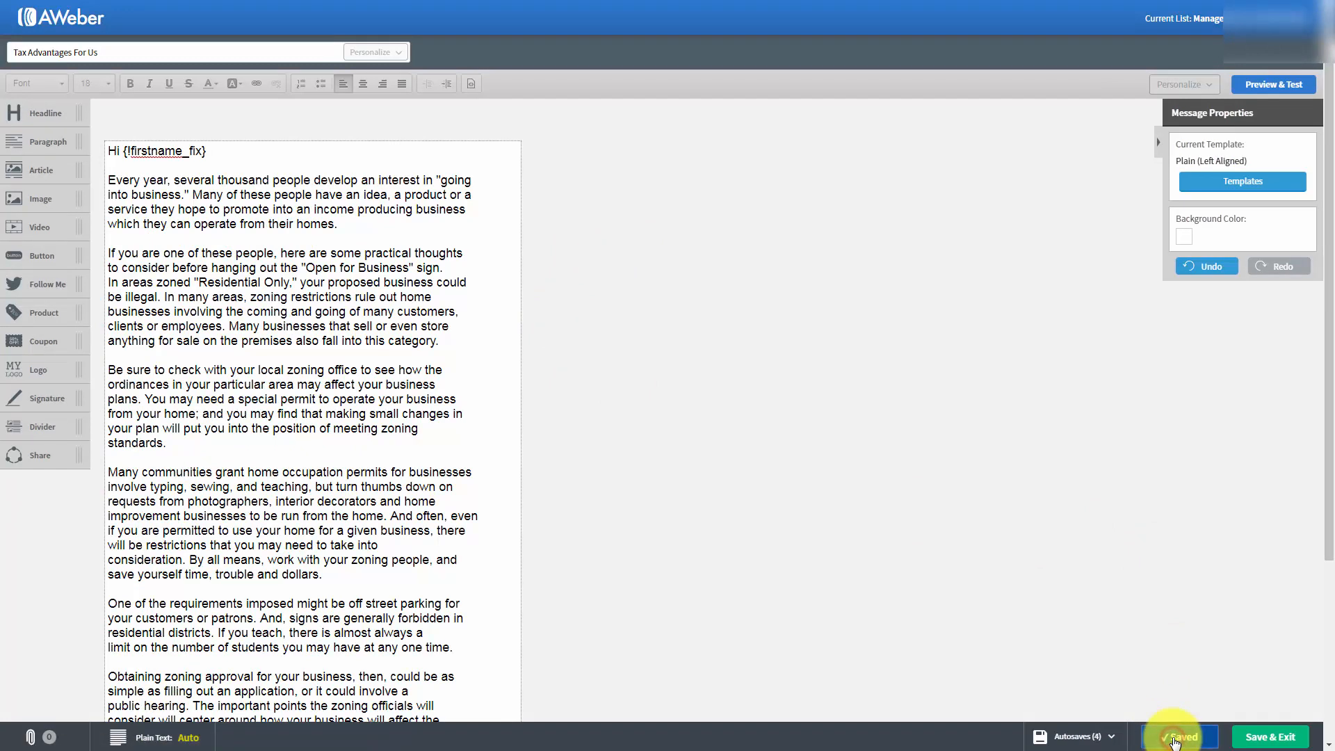